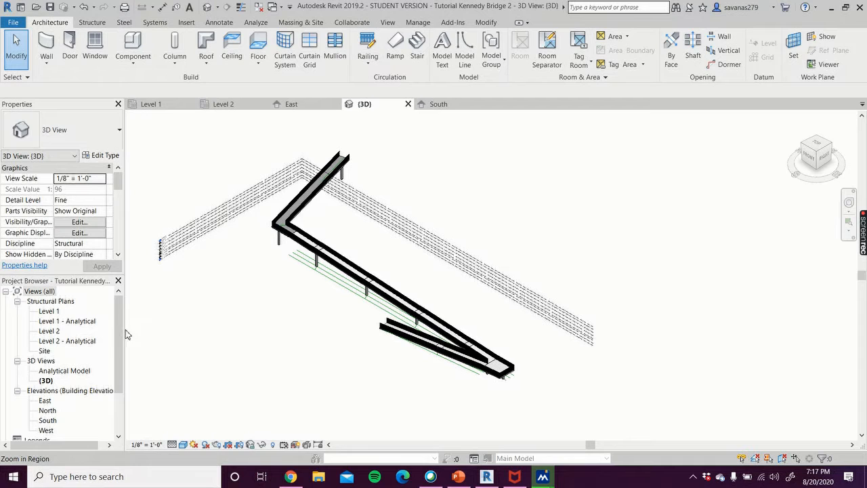
Start a new sheet in the project's Sheets category
drag(121, 321, 122, 367)
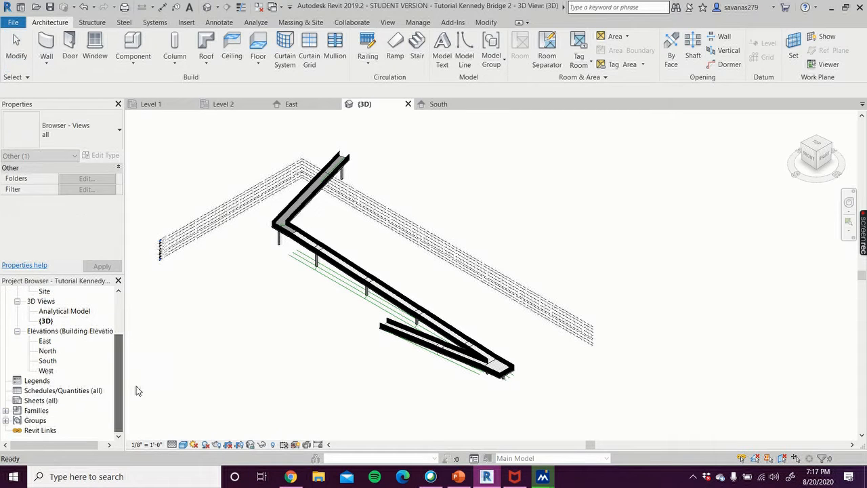
click(23, 401)
right_click(24, 401)
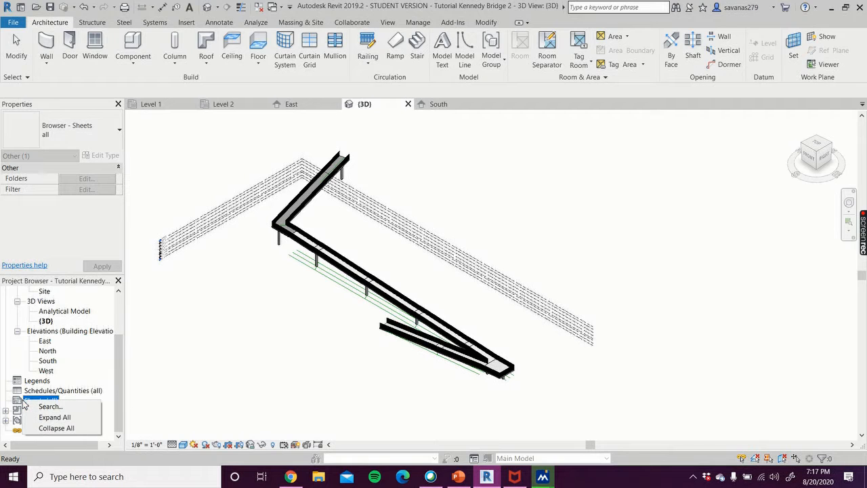
click(21, 404)
right_click(23, 402)
click(160, 396)
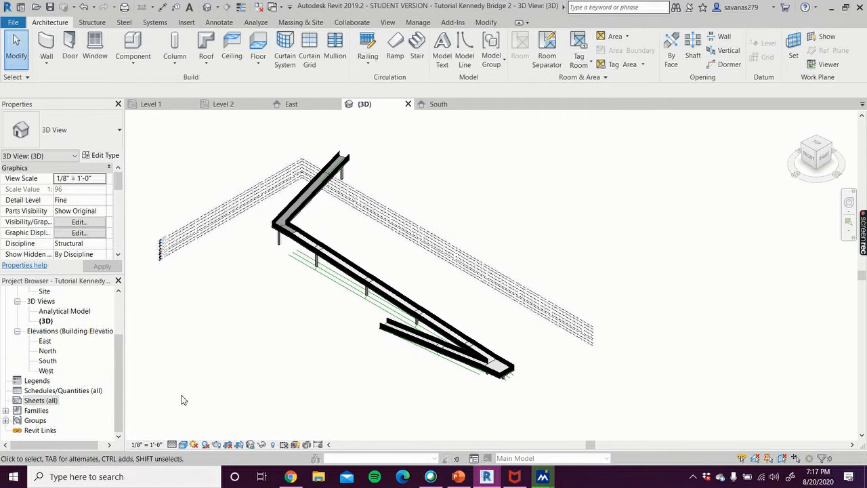
right_click(54, 401)
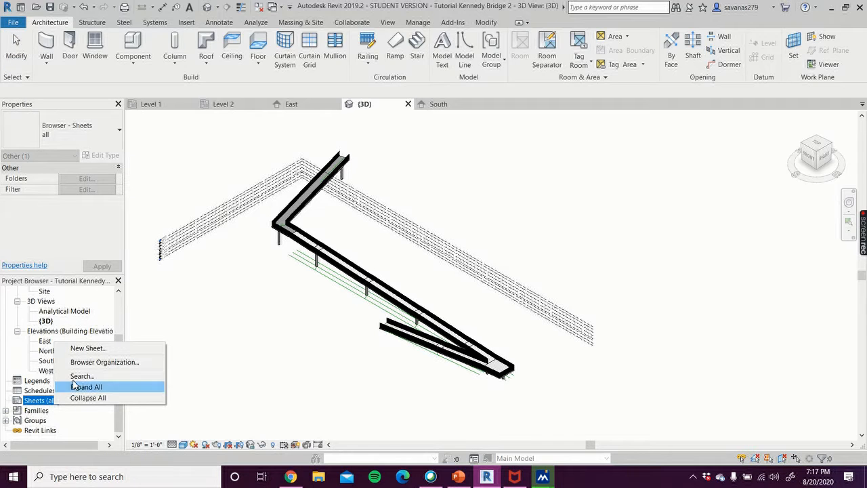
click(99, 349)
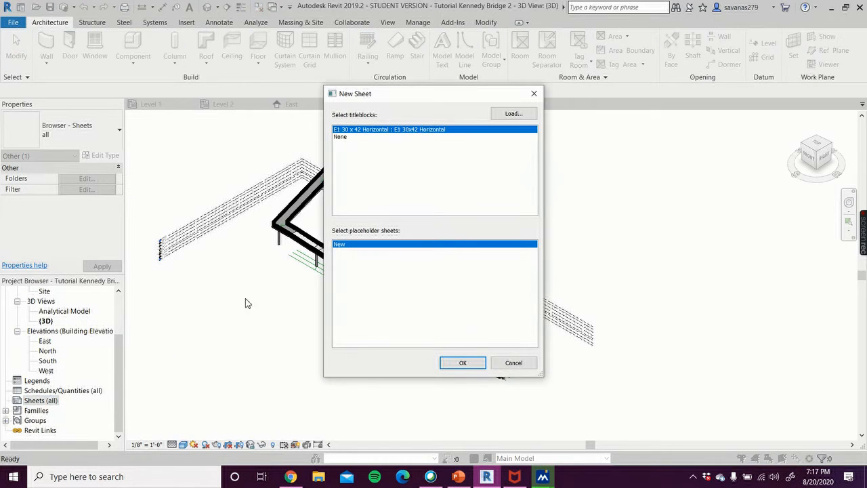
Load the Tutorial Bridge titleblock1 family from the Documents > Revit > Titleblocks folder and create the sheet with it
click(514, 113)
click(453, 126)
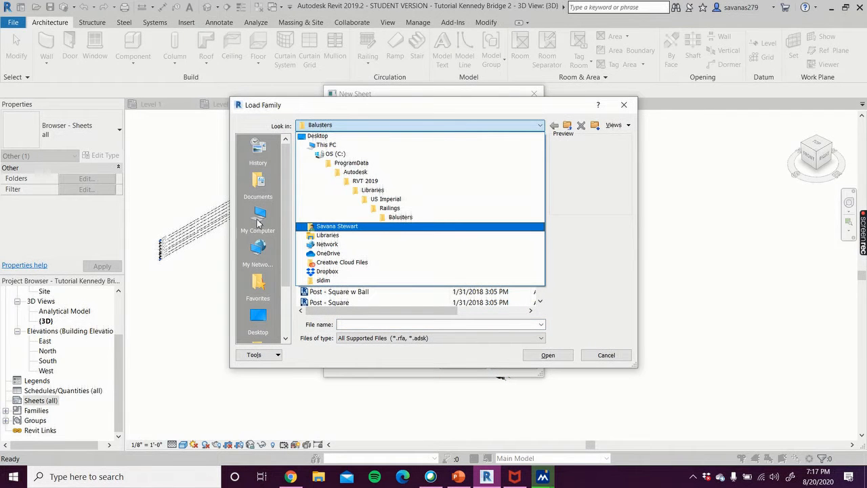
click(258, 219)
click(260, 220)
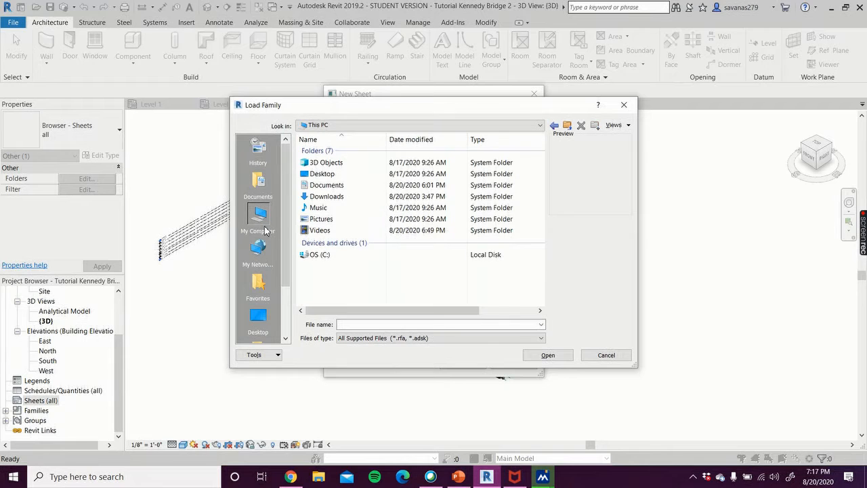
double_click(341, 186)
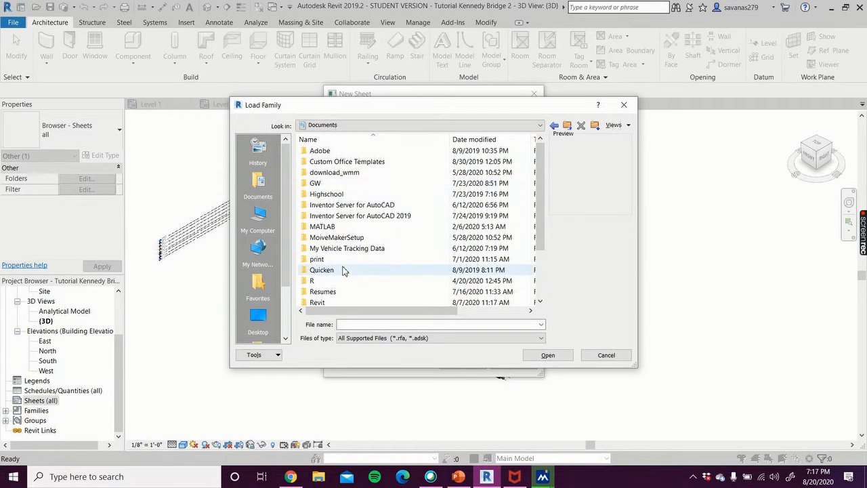
double_click(348, 303)
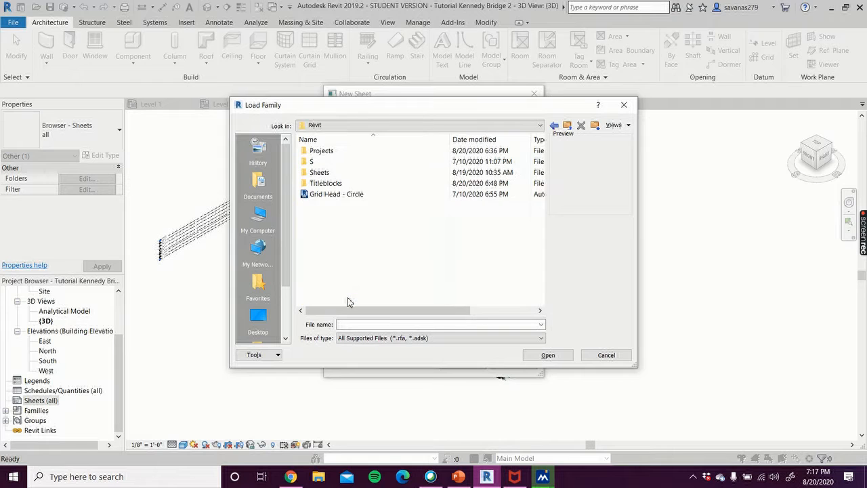
double_click(339, 184)
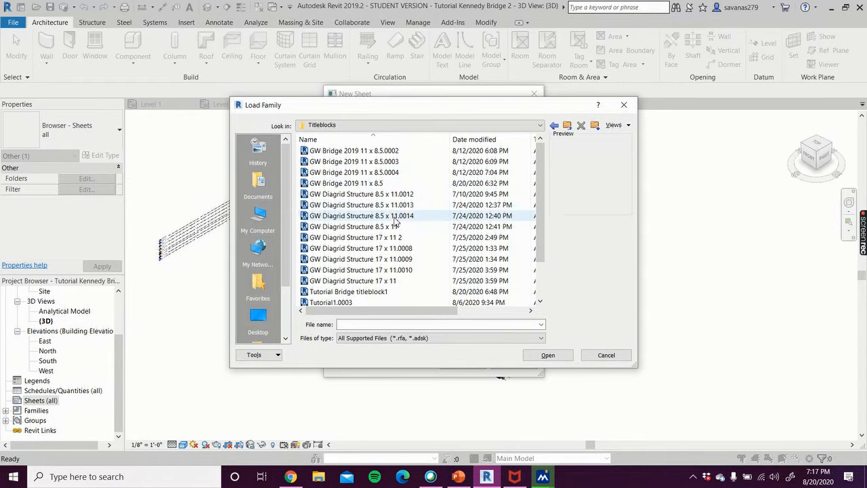
scroll(400, 241, down, 2)
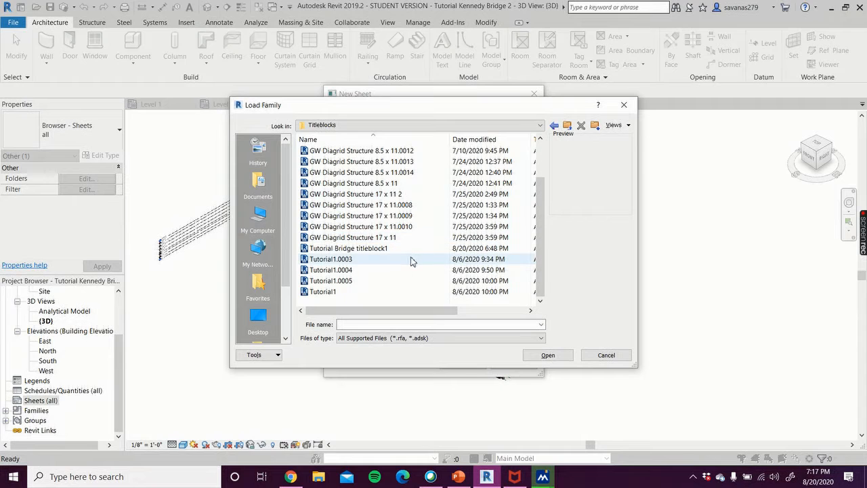
click(391, 250)
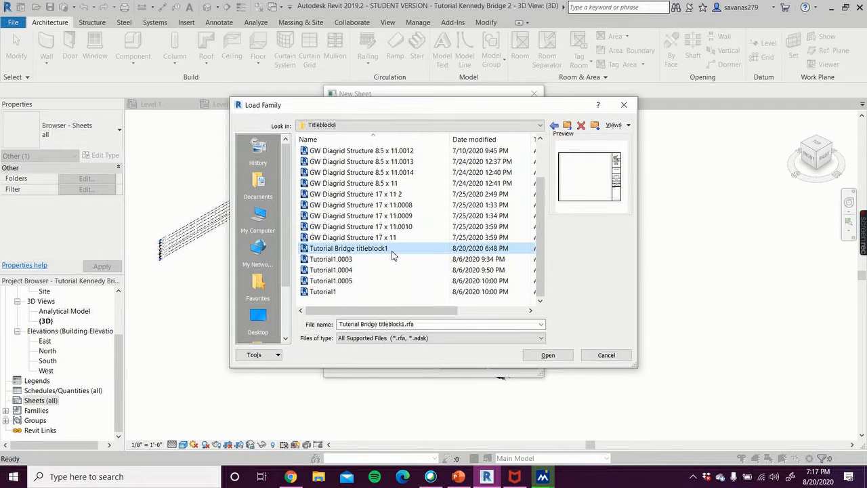
click(544, 356)
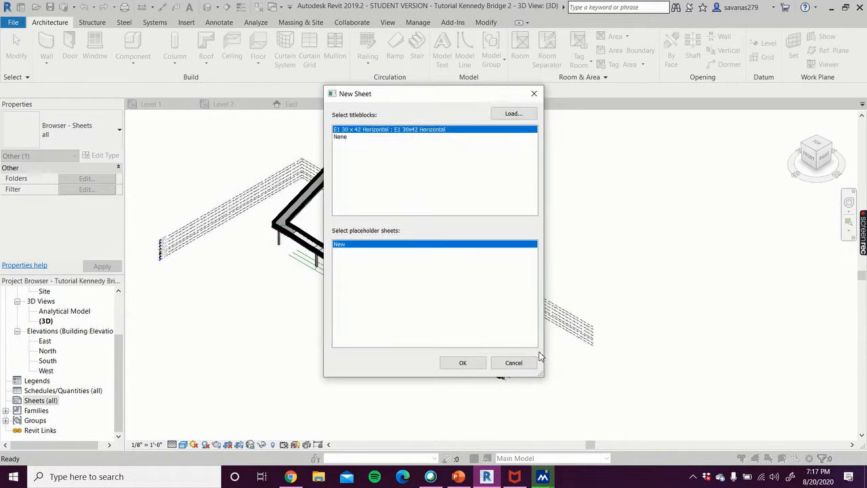
click(464, 364)
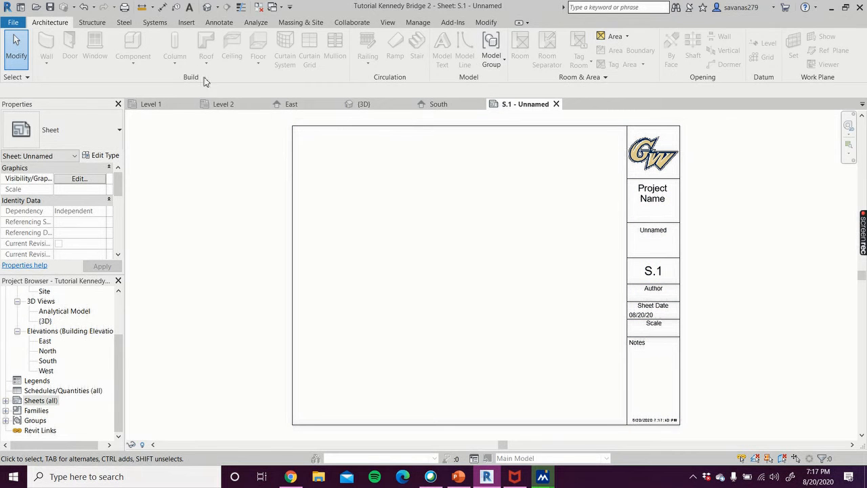
Fill in the project information with the author's initials and the project name Kennedy Bridge Tutorial
click(426, 24)
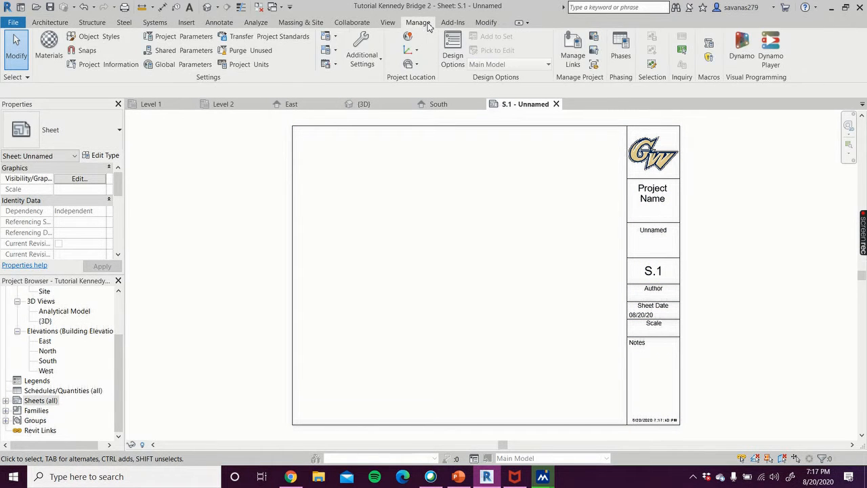
click(111, 65)
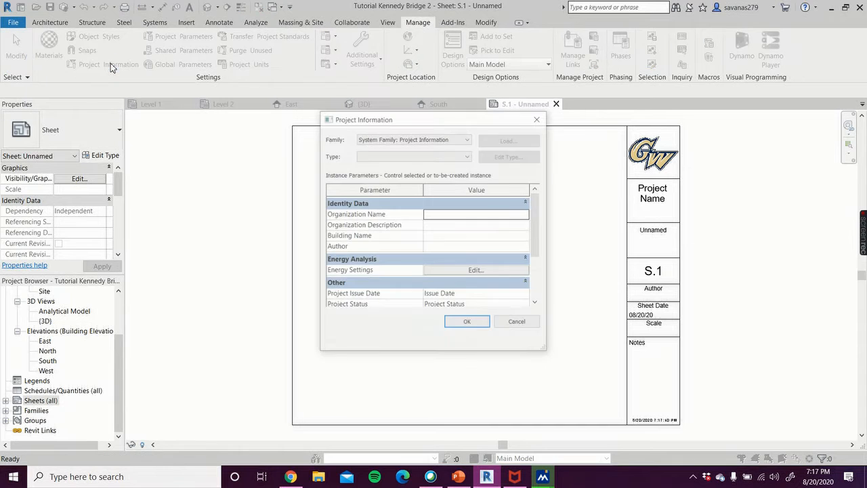
click(434, 247)
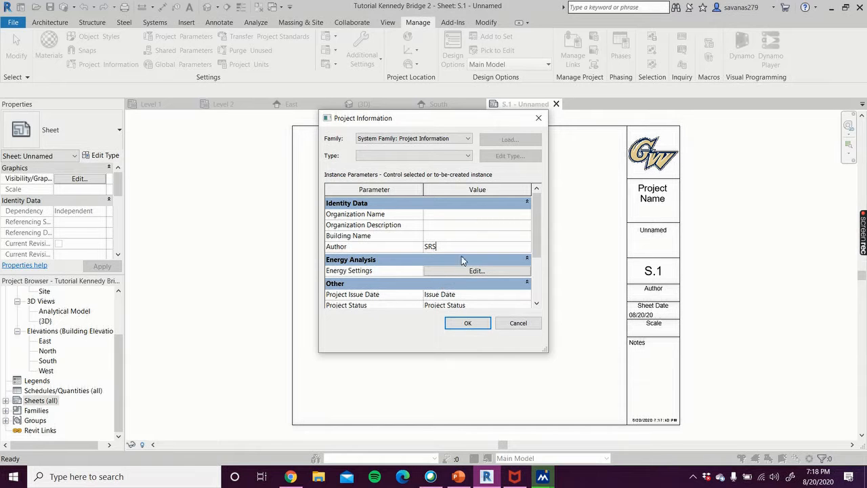
scroll(456, 246, down, 2)
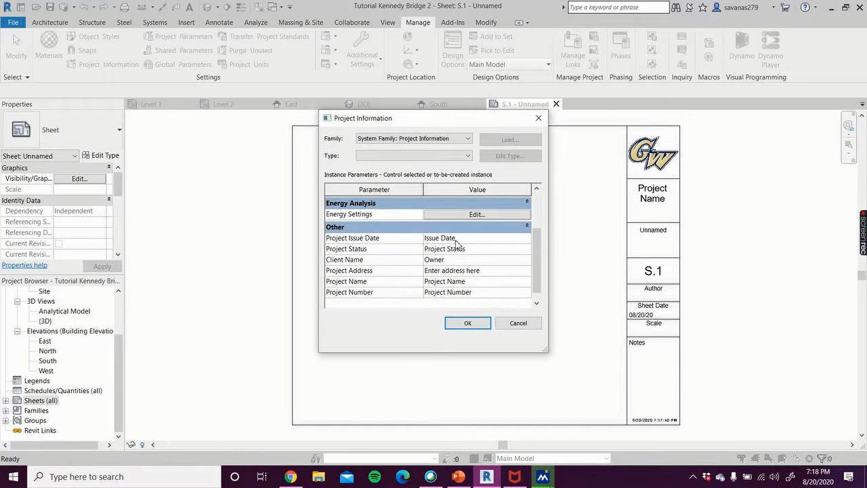
scroll(462, 252, down, 1)
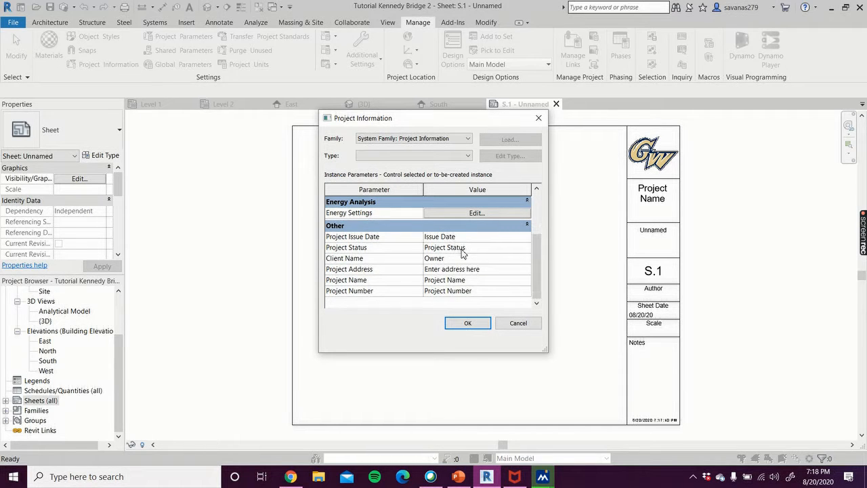
click(484, 281)
text(Kennedy Bridge Tutorial)
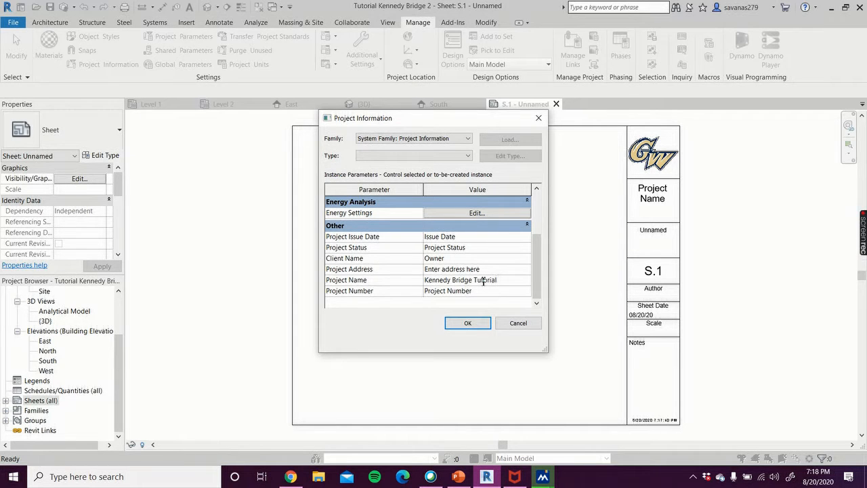
click(469, 325)
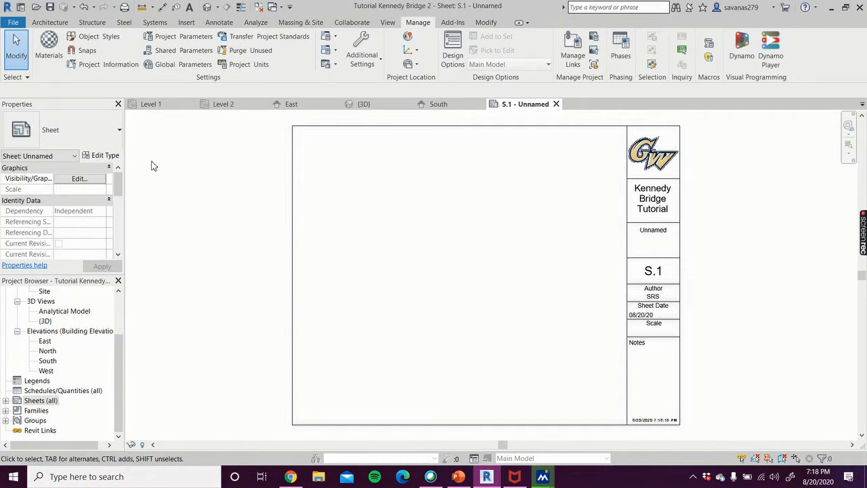
Place the Level 1 structural plan on sheet S.1 and check its extents against the titleblock
drag(119, 360, 129, 303)
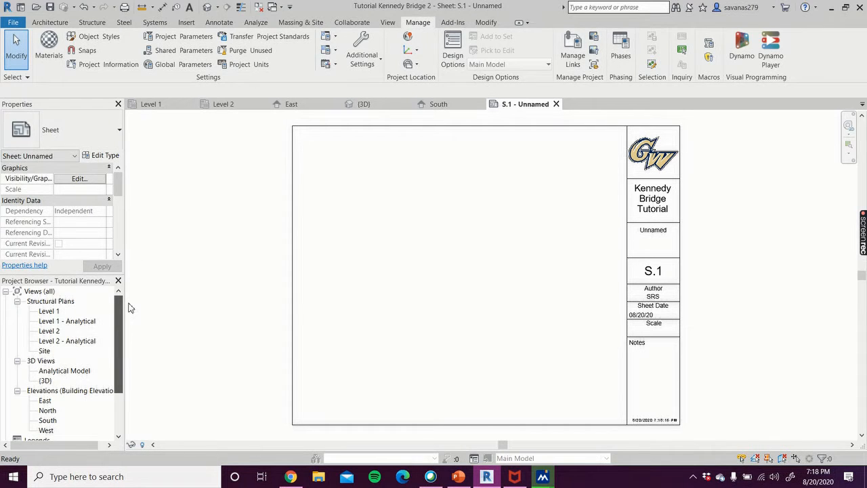
click(49, 313)
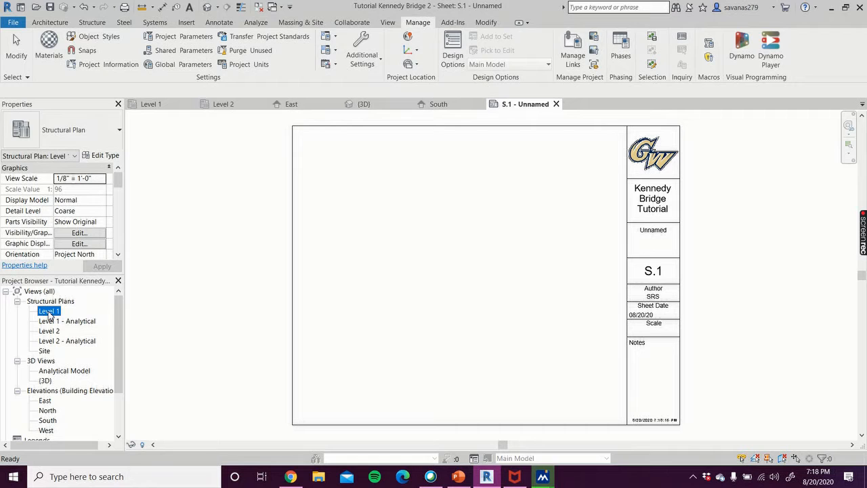
drag(49, 314, 410, 253)
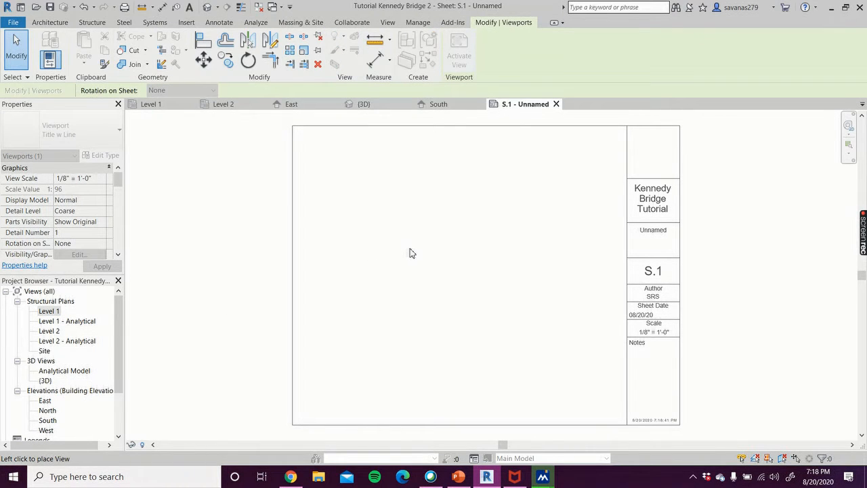
click(446, 257)
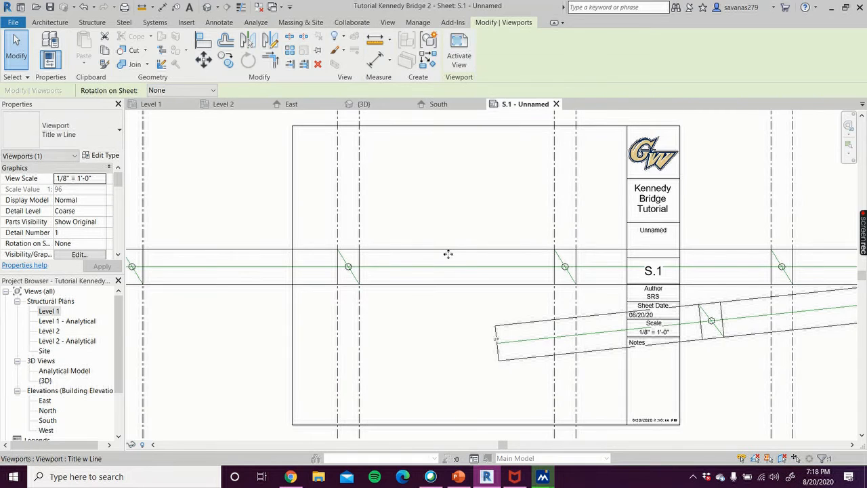
scroll(448, 255, down, 3)
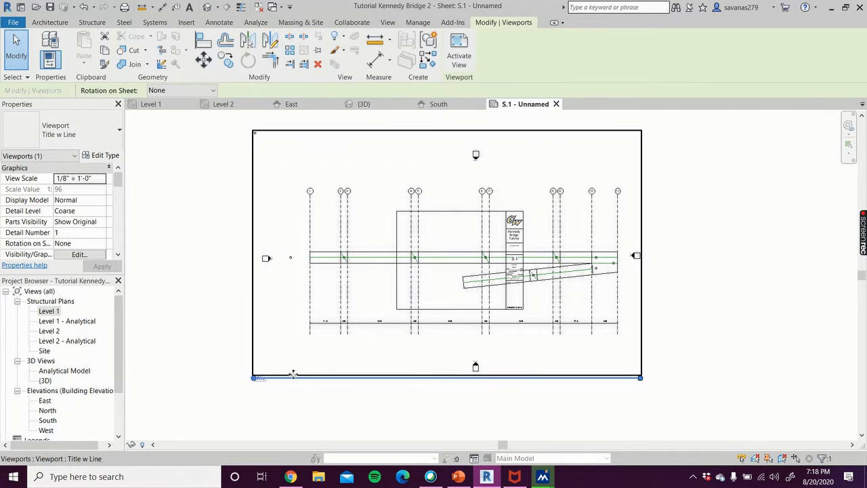
scroll(349, 379, up, 3)
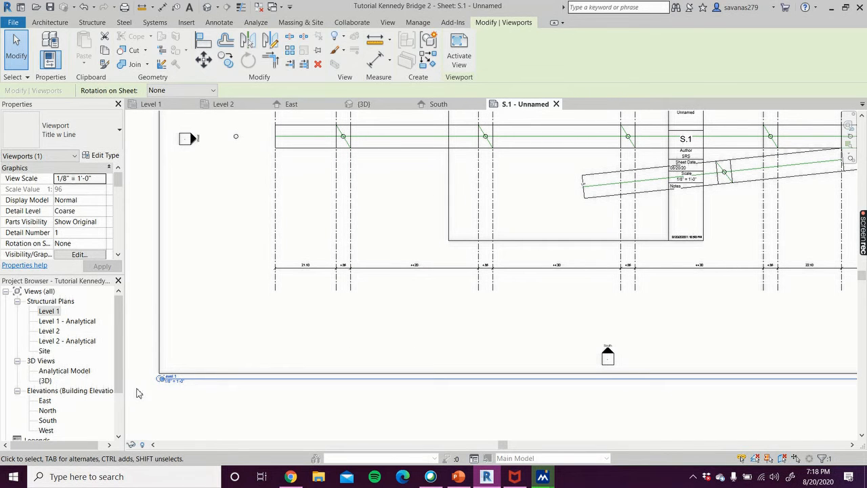
Set the view scale of the Level 1 structural plan to 3/64" = 1'-0"
double_click(41, 313)
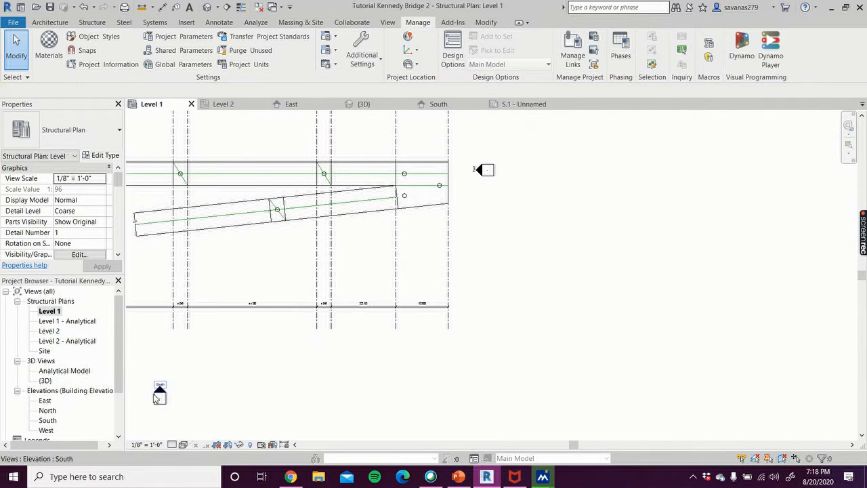
click(154, 445)
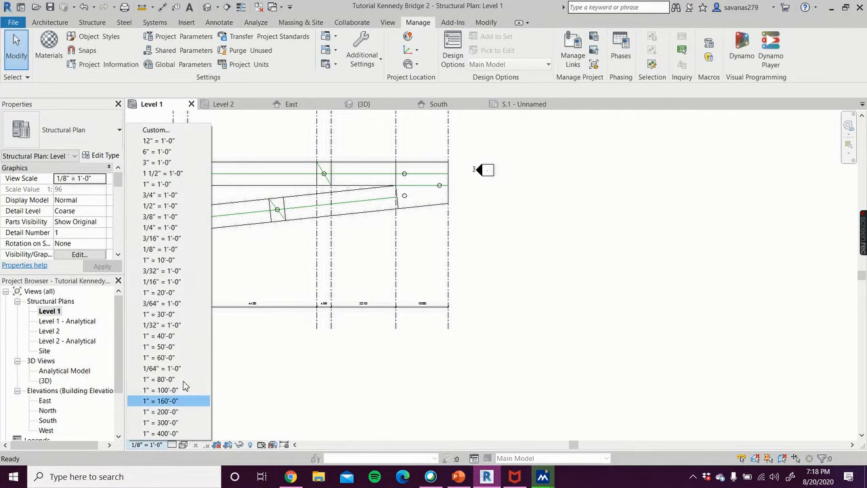
click(186, 304)
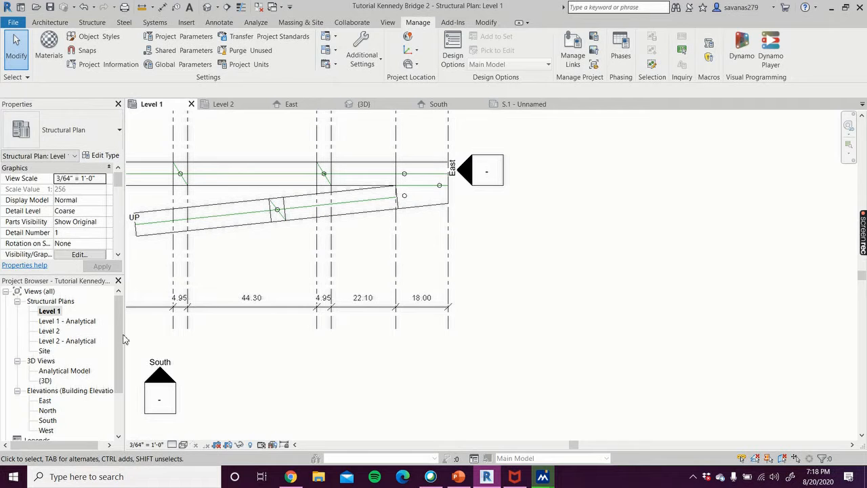
Return to sheet S.1 and move the Level 1 viewport onto the titleblock area
drag(124, 339, 126, 412)
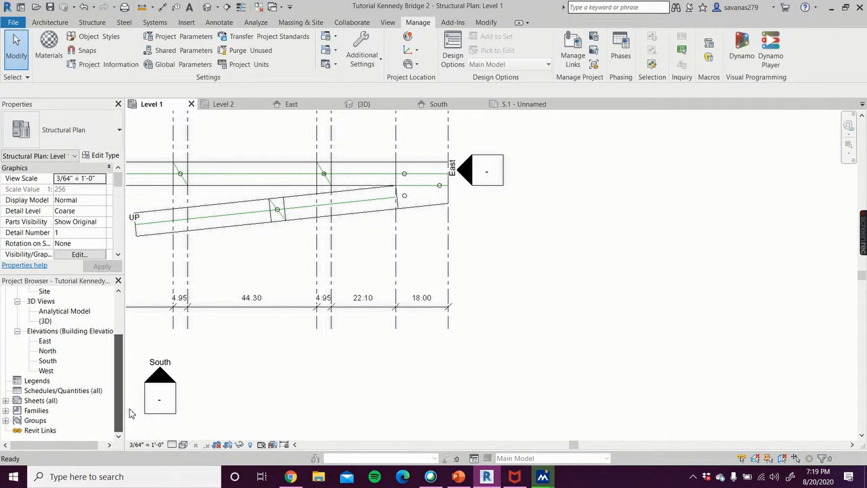
click(39, 403)
click(7, 401)
double_click(38, 411)
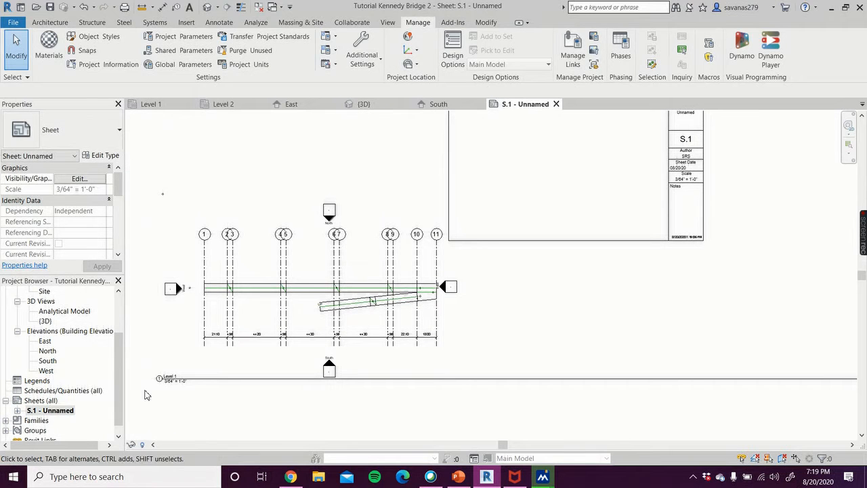
click(344, 360)
drag(344, 361, 482, 277)
click(206, 350)
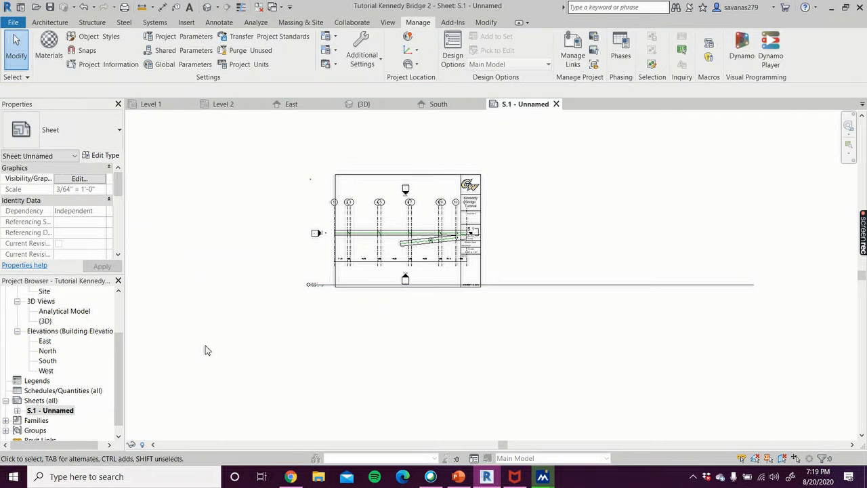
Open the Level 1 structural plan and set its view scale to 1/32" = 1'-0"
drag(121, 377, 120, 338)
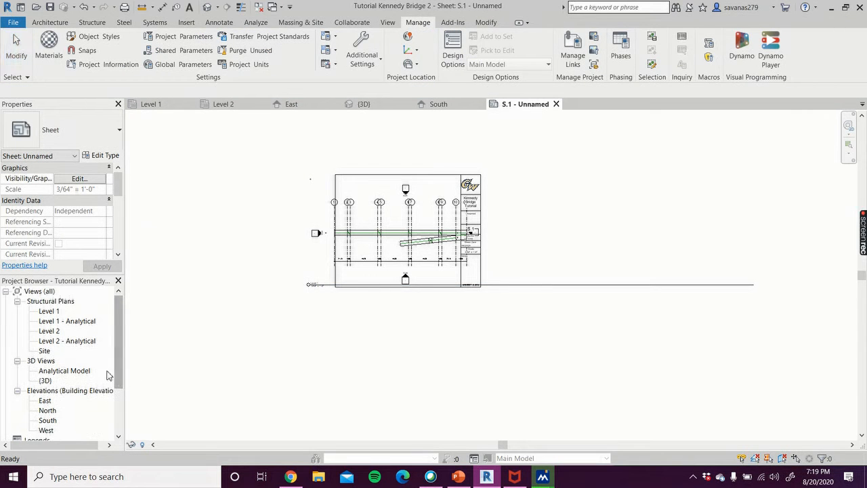
double_click(49, 311)
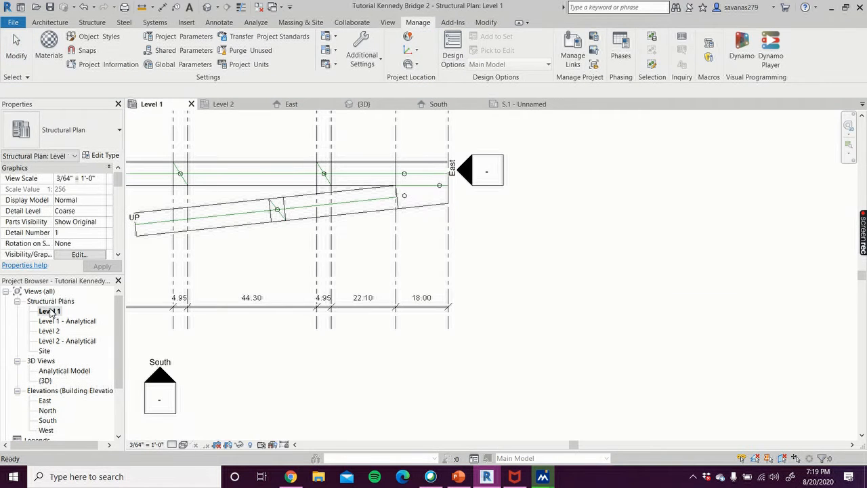
click(146, 444)
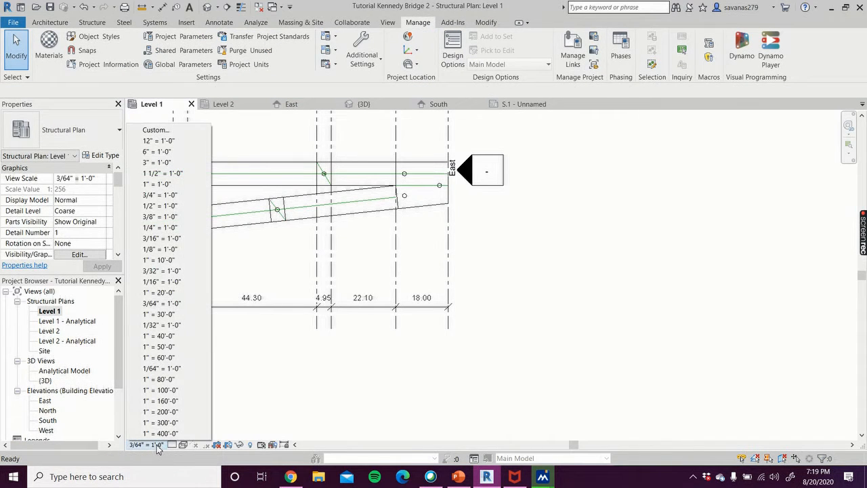
click(161, 325)
Reopen sheet S.1 and move the Level 1 viewport inside the titleblock's drawing area, clear of the information column
drag(121, 343, 122, 383)
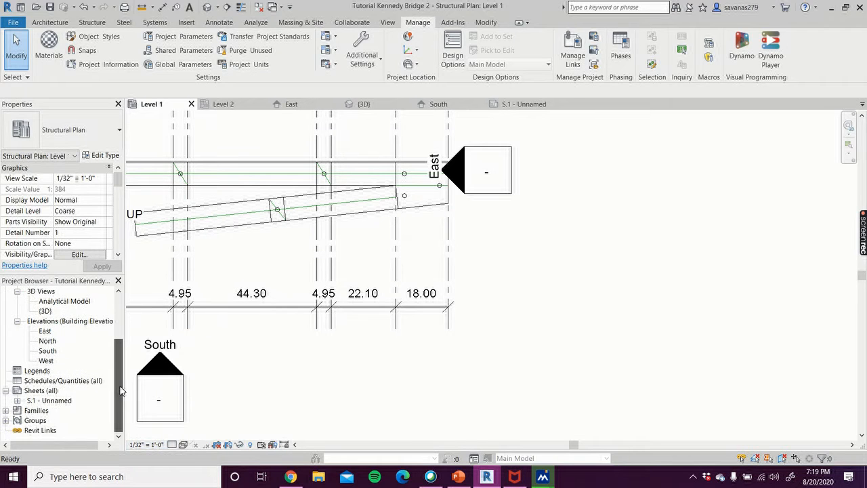
double_click(49, 400)
scroll(449, 230, up, 3)
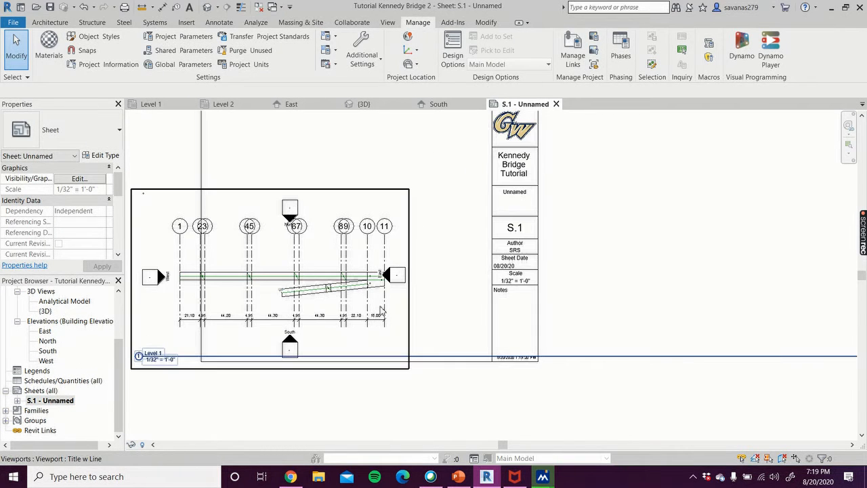
click(402, 319)
drag(434, 318, 509, 266)
click(622, 255)
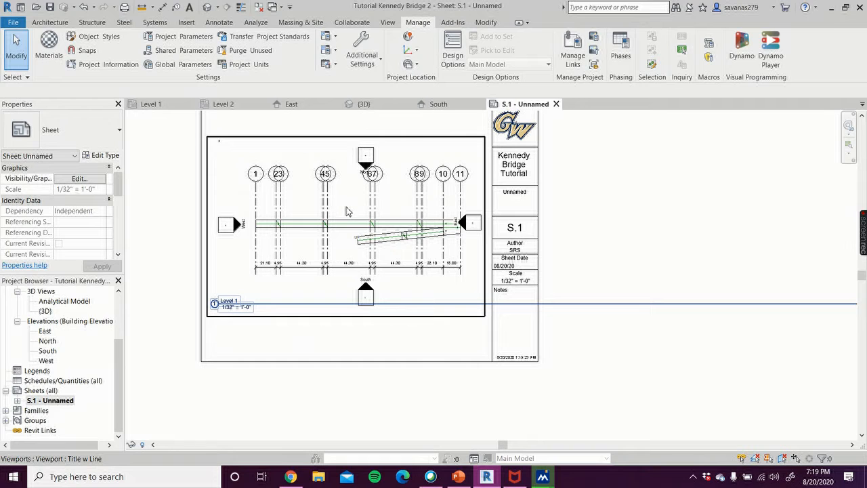
In the Level 1 structural plan, hide only the South elevation arrow as an individual element
drag(116, 371, 115, 328)
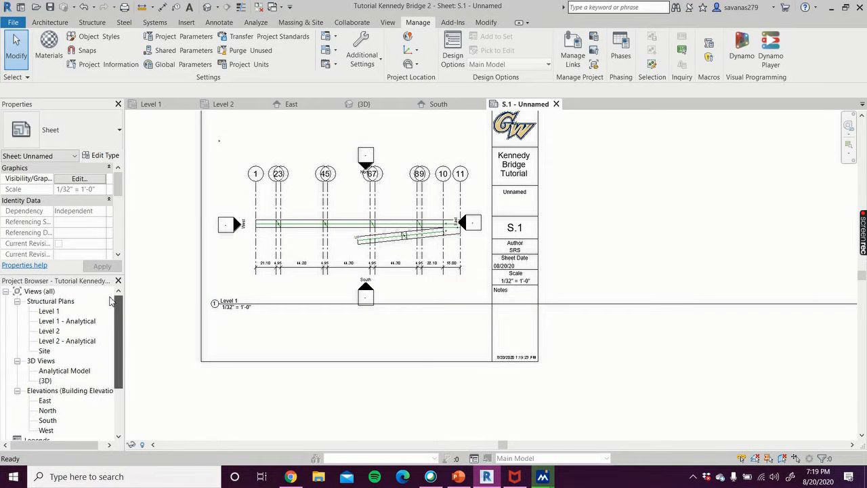
double_click(49, 311)
scroll(283, 382, down, 3)
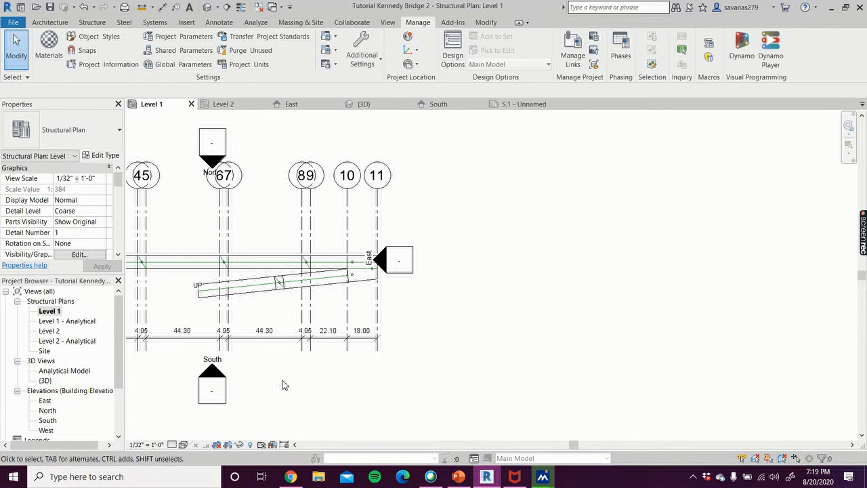
middle_drag(294, 387, 480, 389)
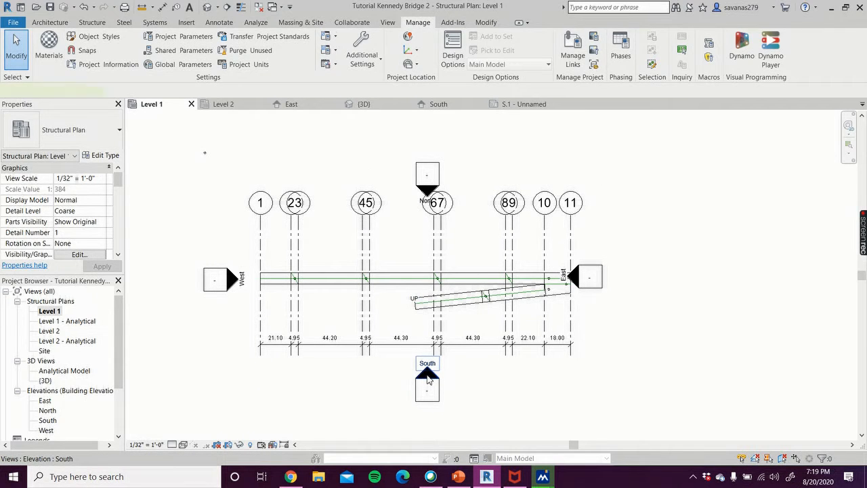
click(434, 379)
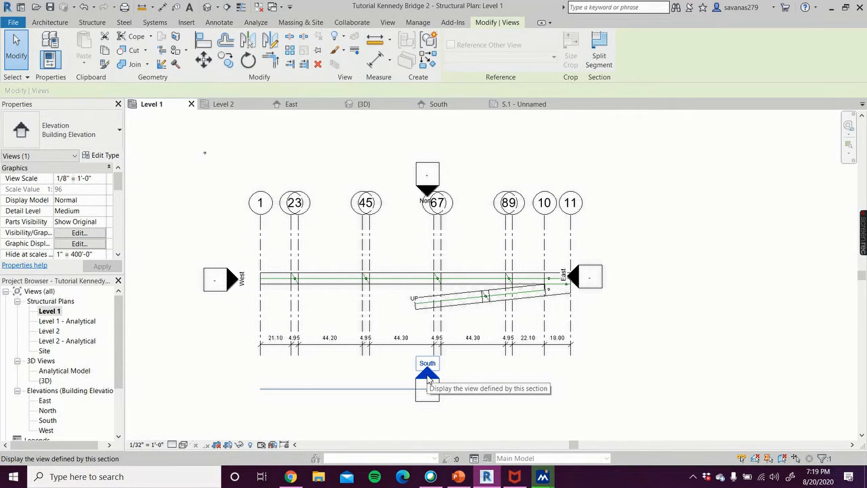
right_click(428, 381)
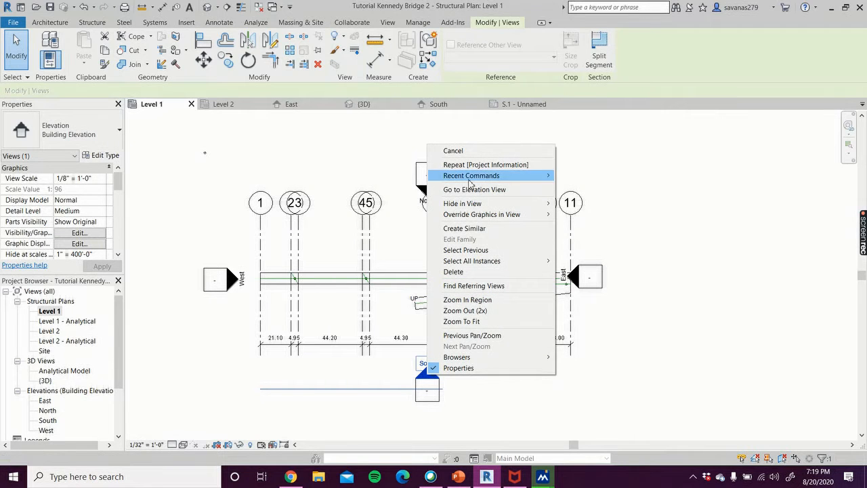
mouse_move(479, 204)
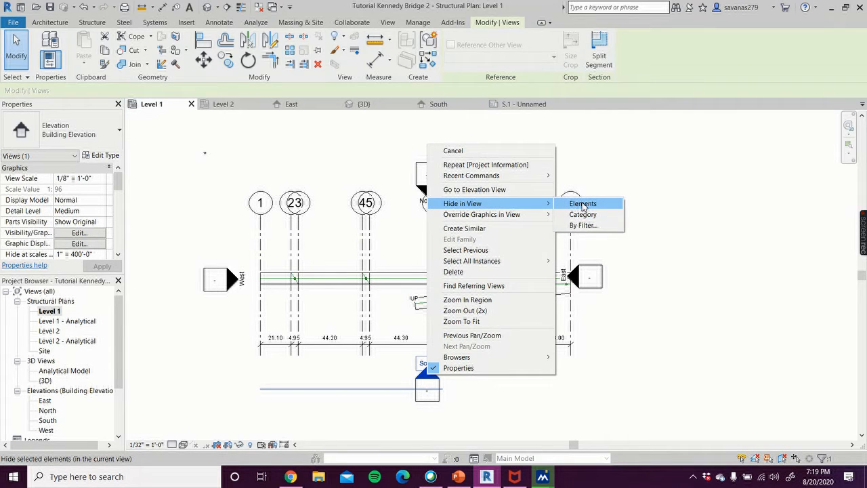
click(583, 204)
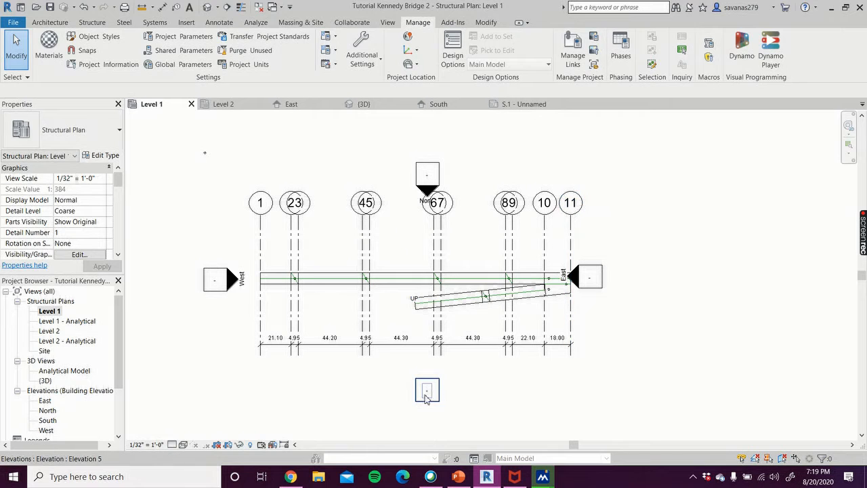
Hide the whole elevation marker category in the Level 1 plan, using the West marker as the reference
right_click(227, 290)
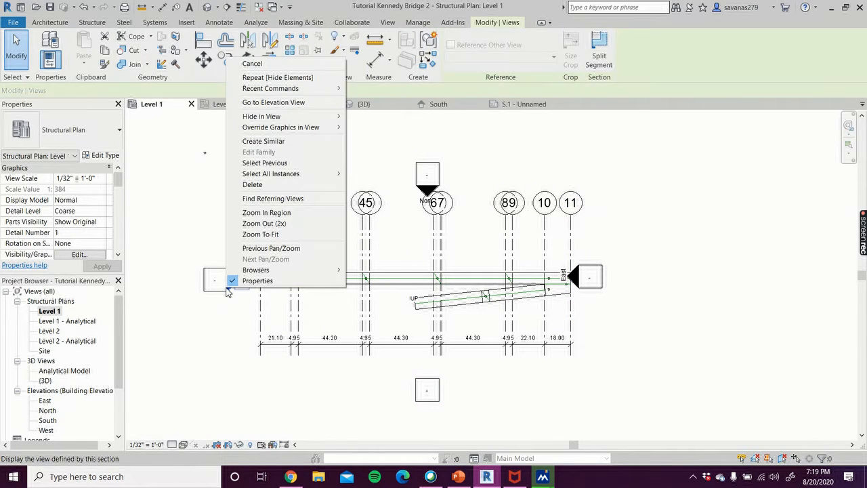
mouse_move(296, 119)
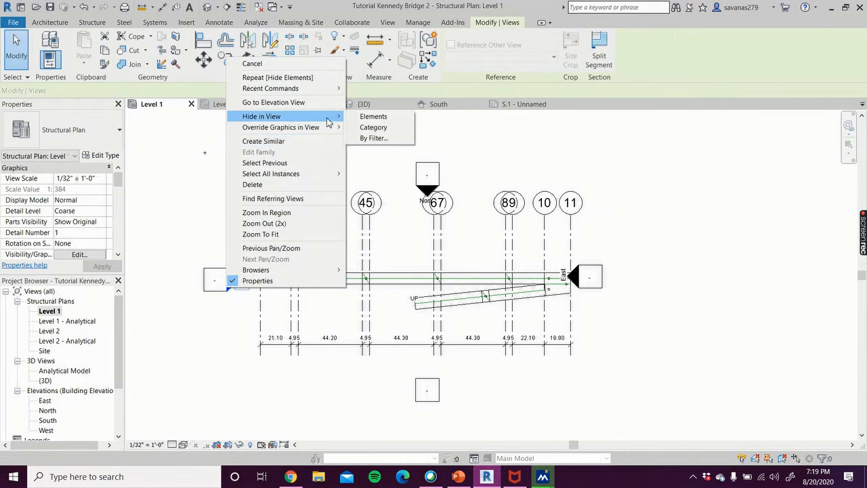
click(375, 128)
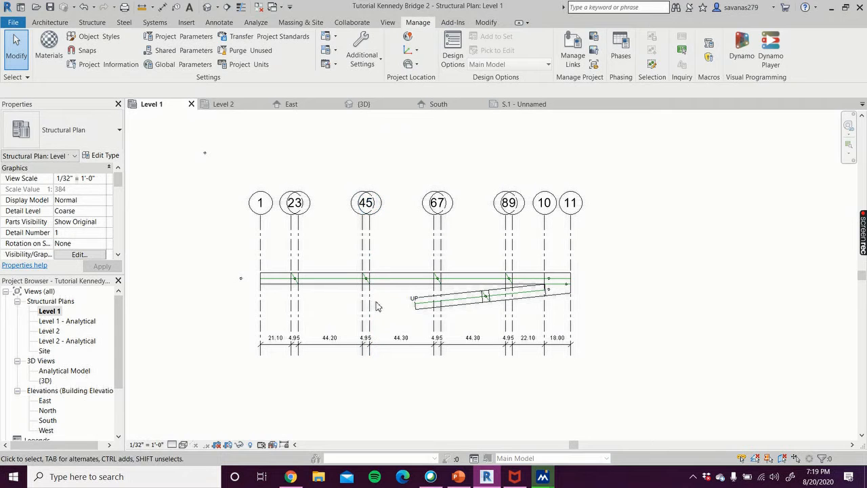
Hide the entire grid category in the Level 1 plan, using grid 5 as the reference
scroll(378, 308, up, 2)
scroll(380, 305, down, 1)
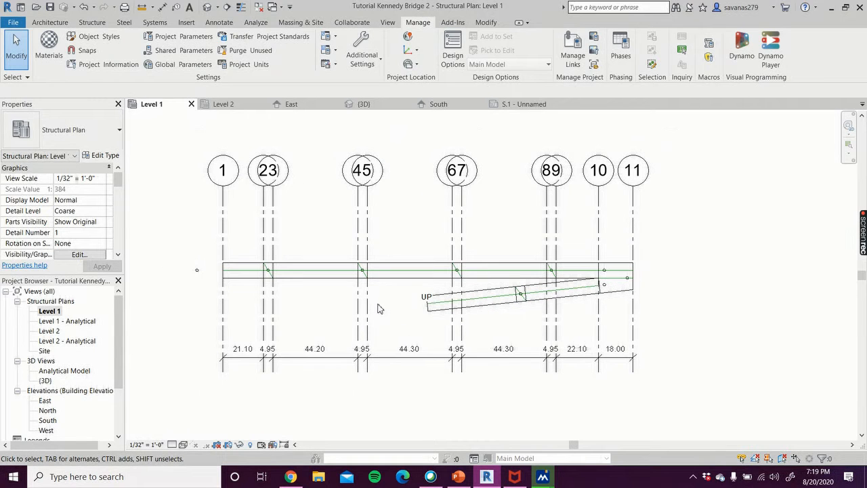
click(370, 226)
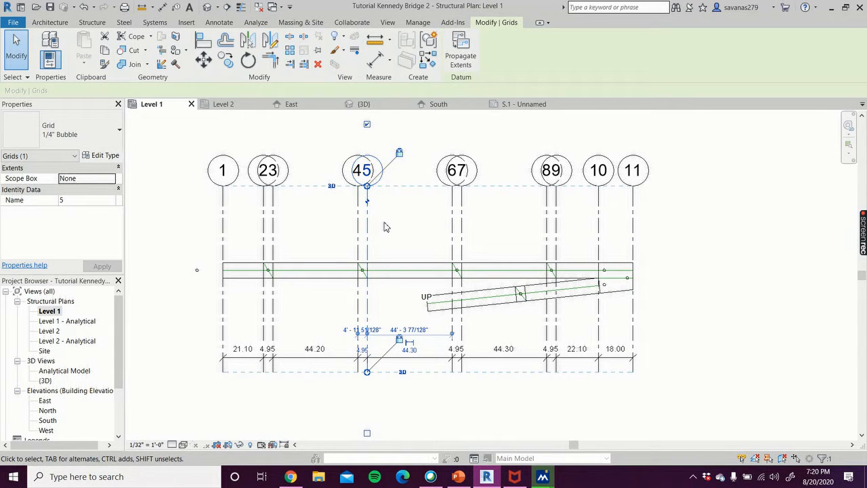
key(Escape)
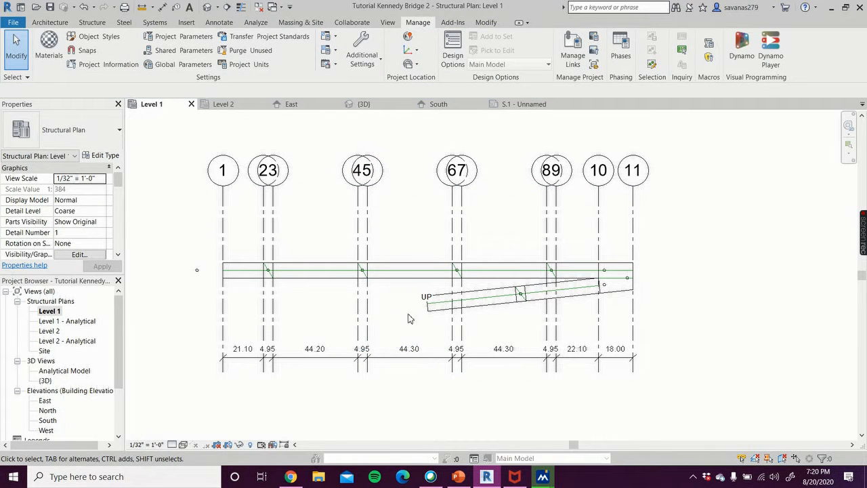
click(368, 227)
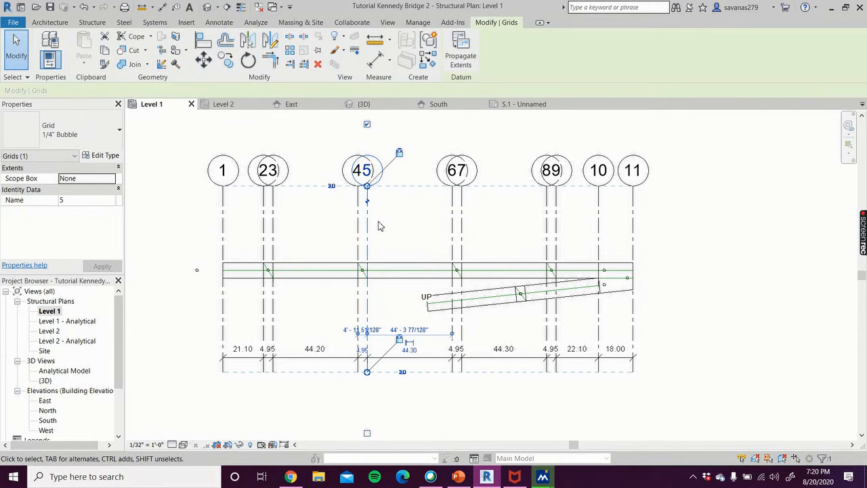
right_click(379, 226)
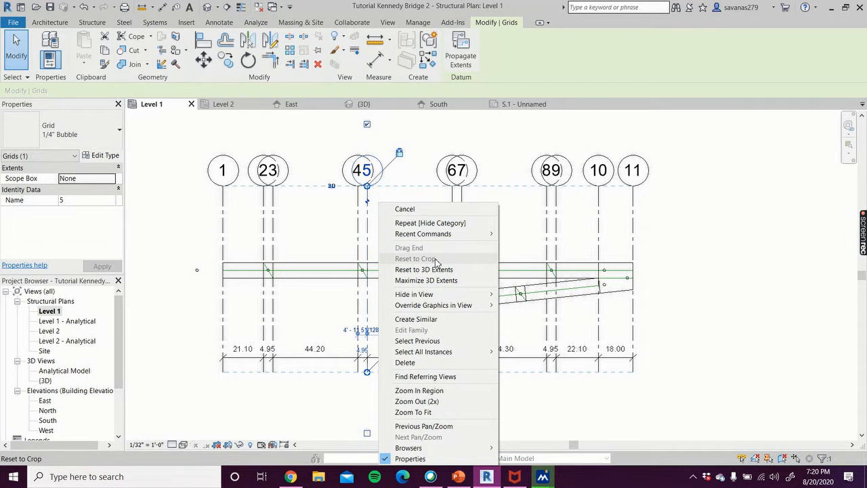
mouse_move(441, 294)
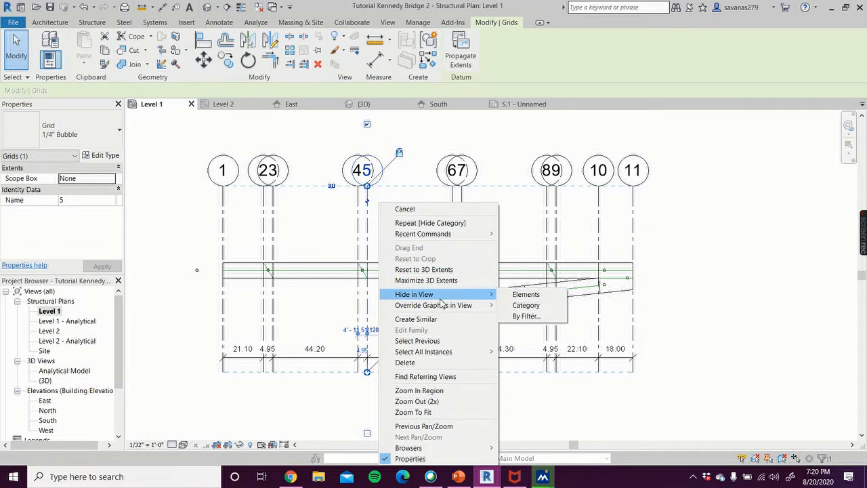
click(525, 305)
Hide the Lines category in the Level 1 plan, using a diagonal model line at a bridge pier as the reference
scroll(396, 312, up, 5)
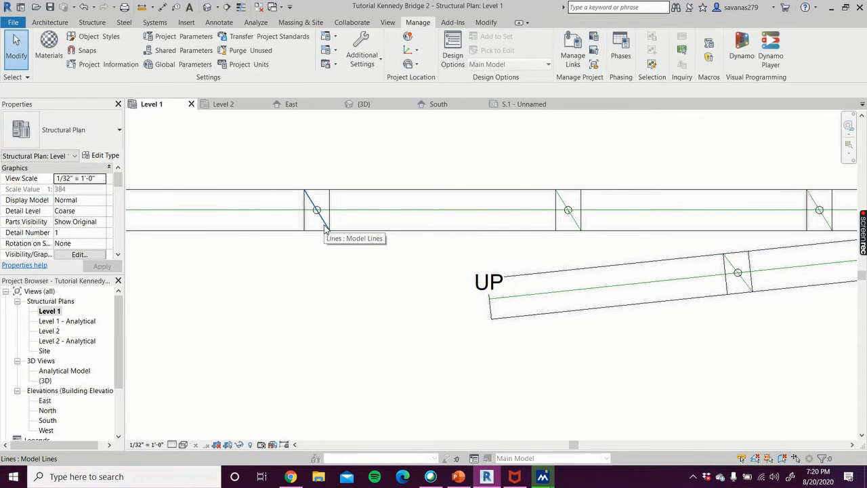
click(325, 229)
right_click(325, 279)
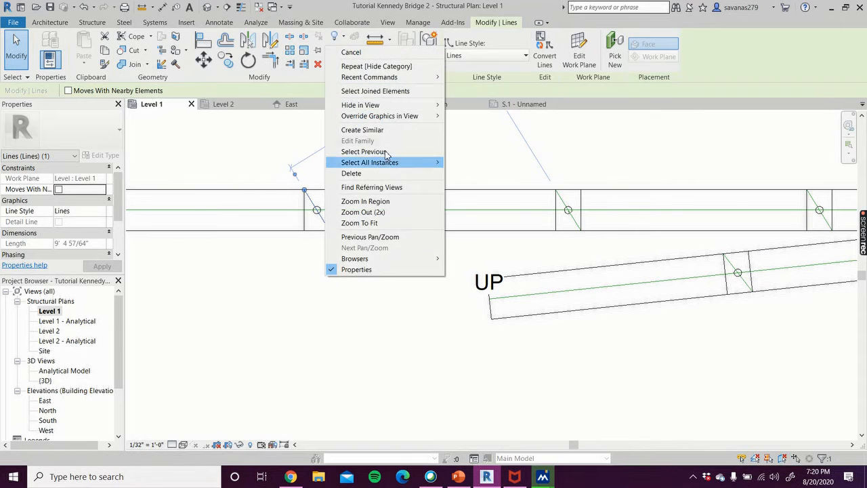
mouse_move(395, 107)
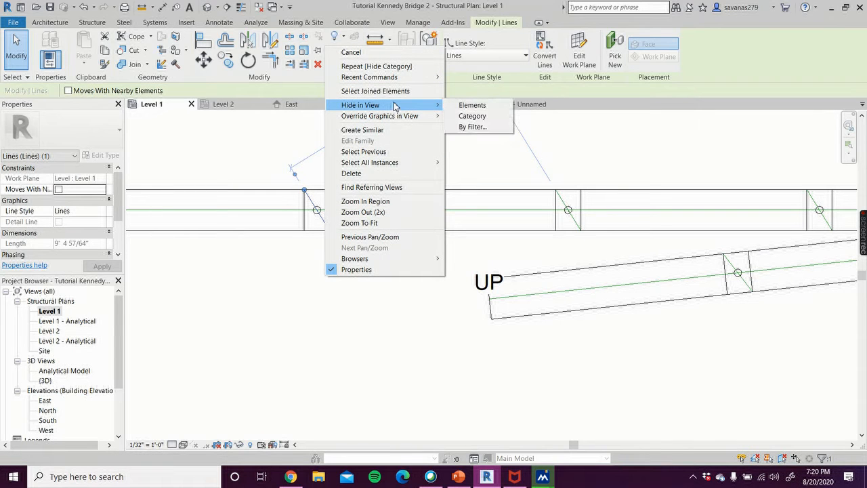
click(468, 119)
Add an aligned dimension below the sloped ramp, from its UP end to the near edge of its pier strip
scroll(339, 361, down, 3)
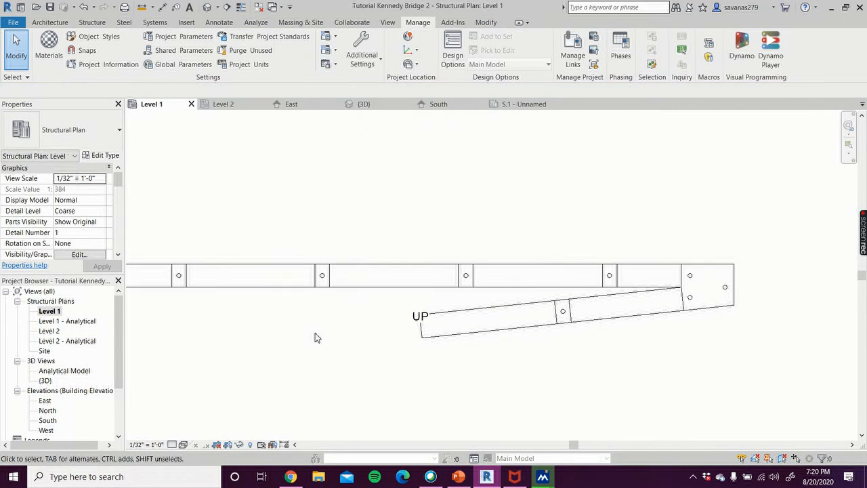
shift+scroll(309, 333, left, 3)
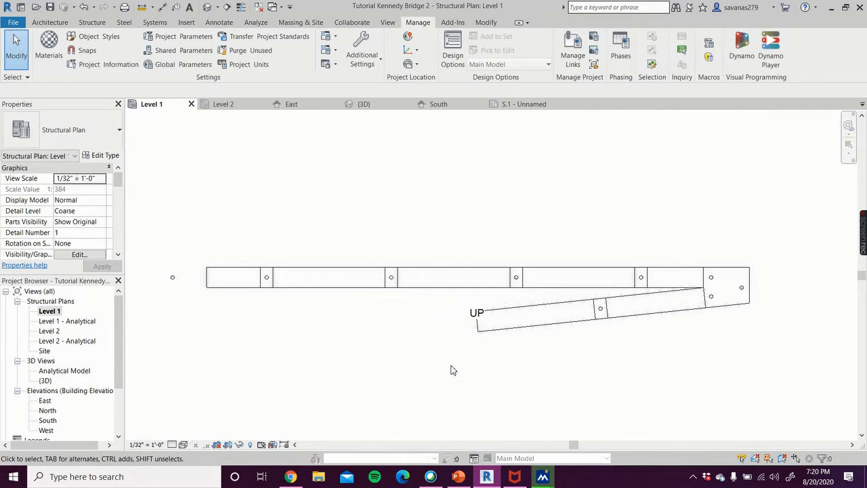
click(164, 8)
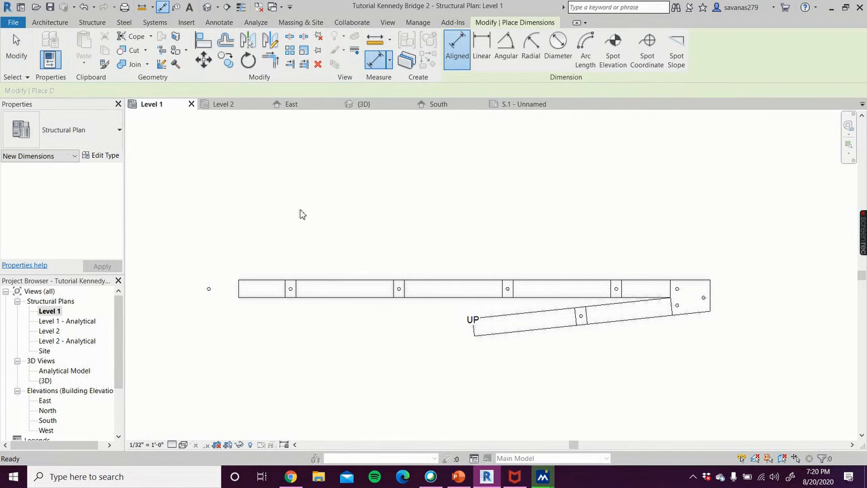
click(475, 334)
click(578, 324)
click(554, 354)
Dimension the ramp's pier strip width and the segment from the strip to the end slab, in line with the first ramp dimension
scroll(522, 370, up, 3)
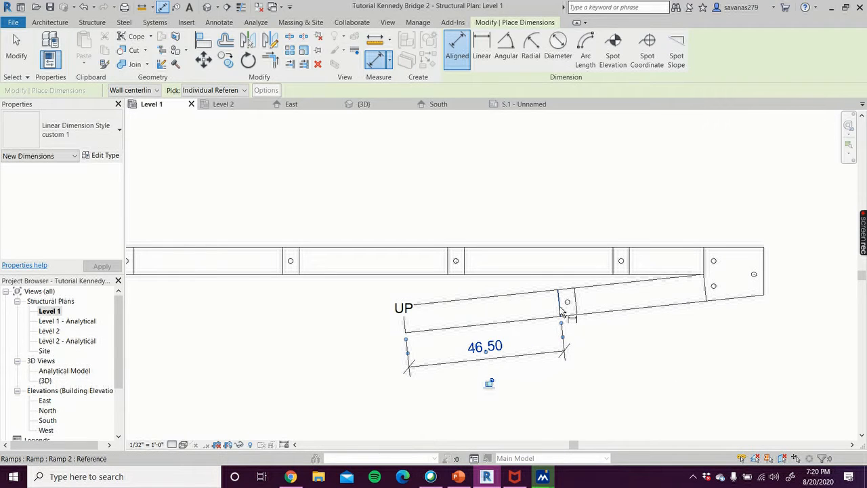
click(580, 318)
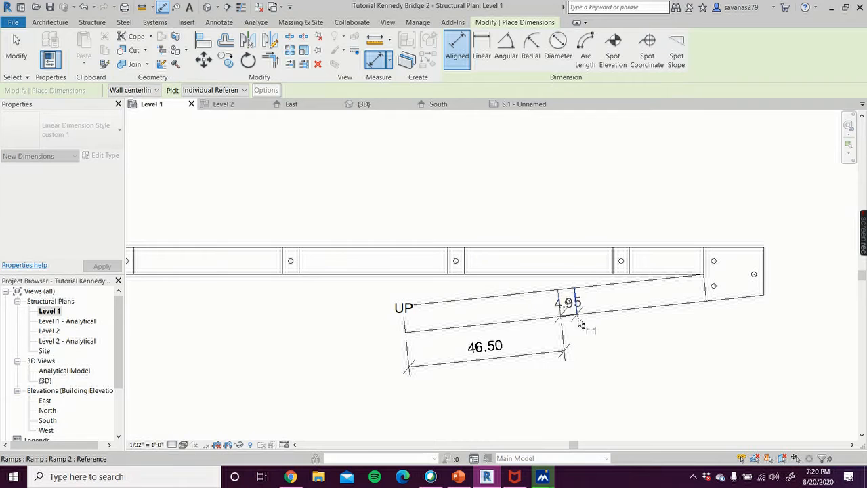
click(578, 355)
click(577, 310)
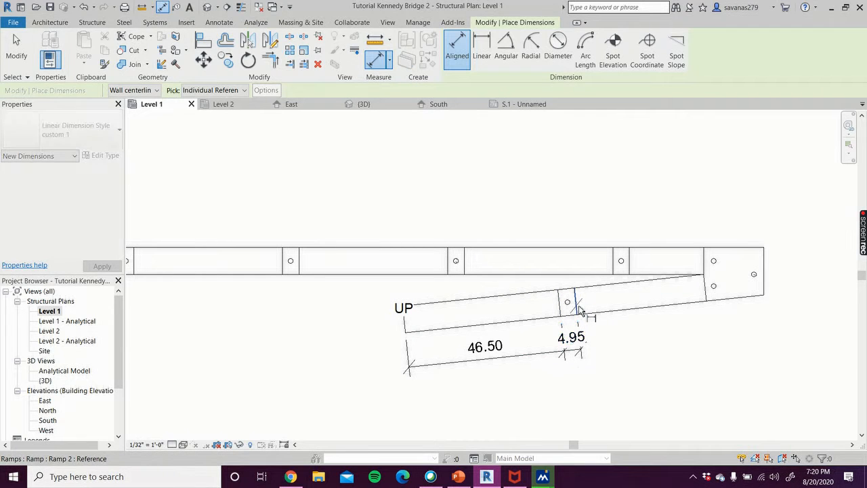
click(704, 292)
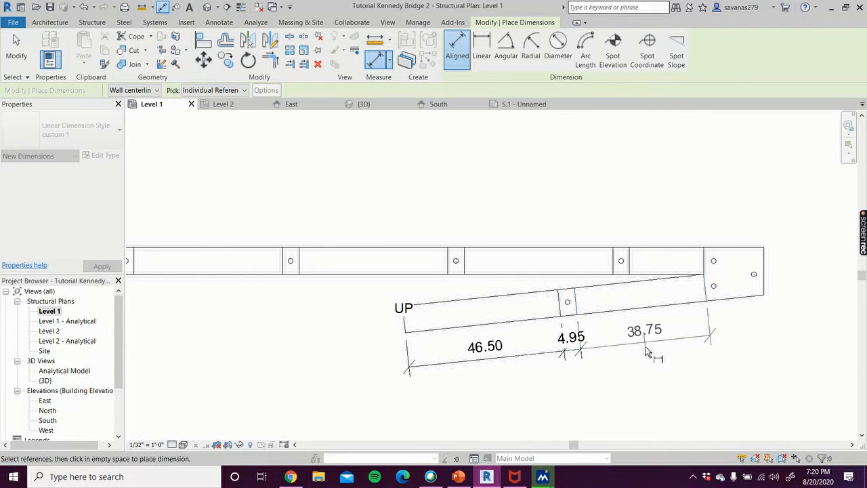
click(646, 350)
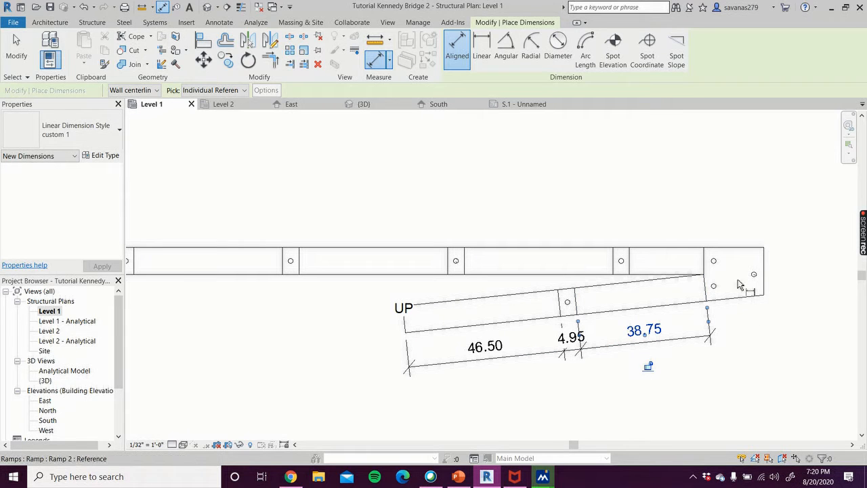
click(708, 296)
scroll(738, 306, up, 5)
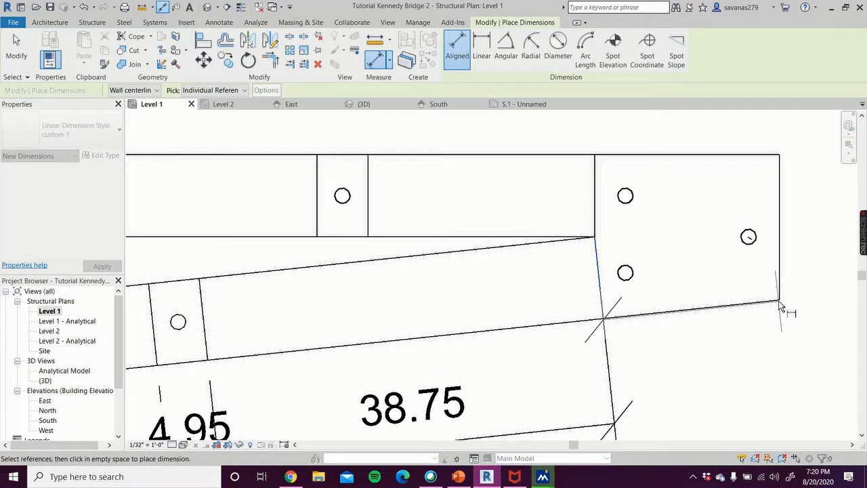
scroll(781, 306, up, 4)
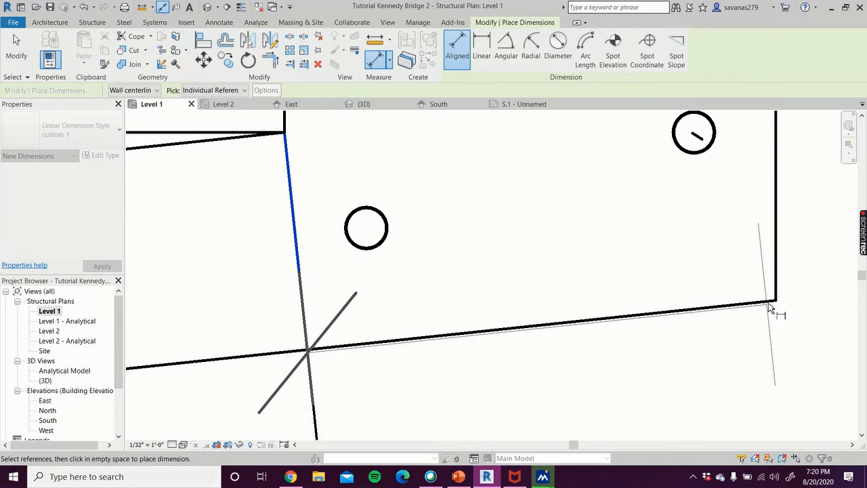
scroll(782, 306, down, 9)
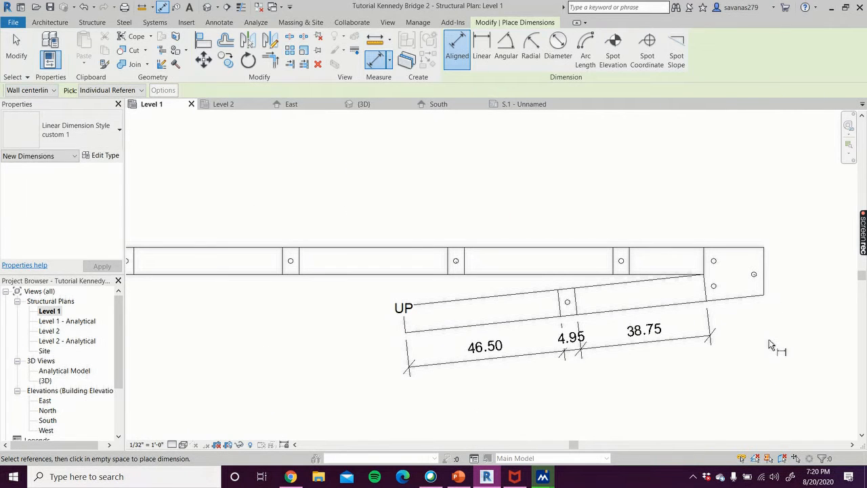
Add an overall aligned dimension for the sloped ramp, from its UP end to the end slab, below the segment dimensions
click(409, 330)
click(709, 298)
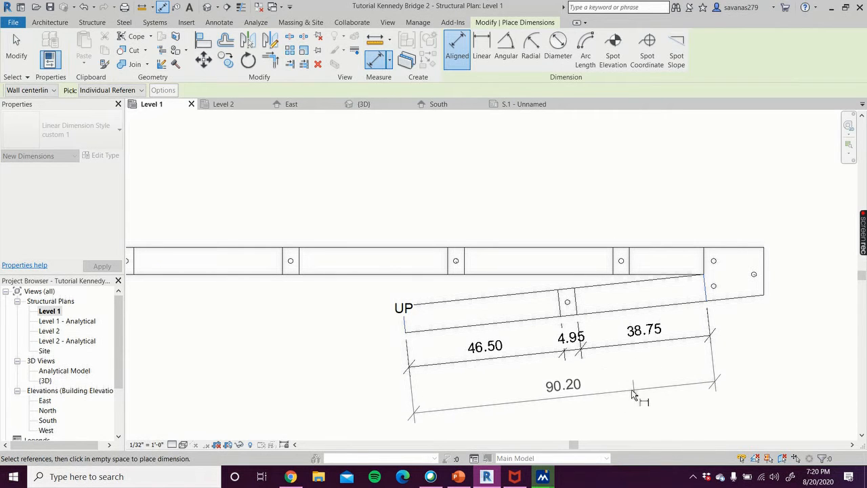
click(612, 400)
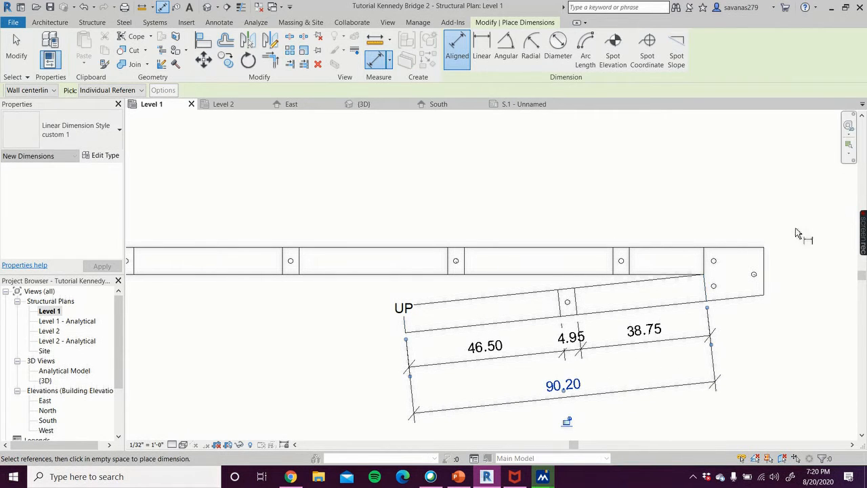
Dimension the end slab's width and the deck segment up to the nearest pier strip in one line above the main deck
click(706, 263)
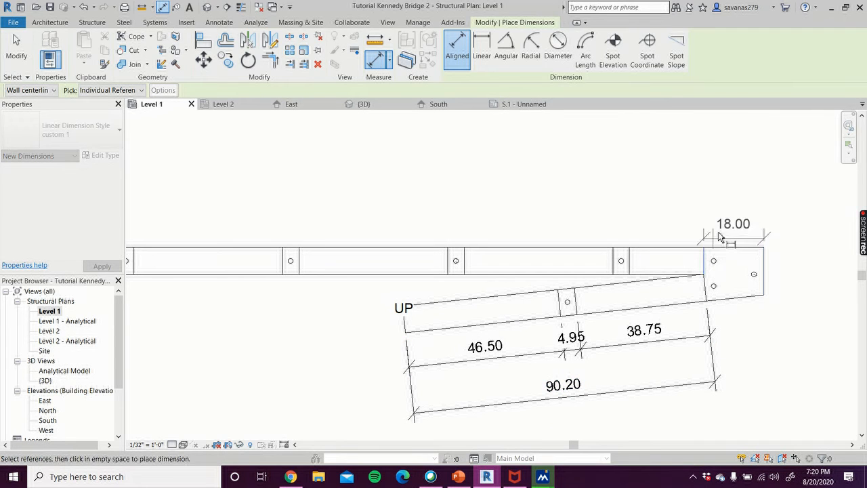
click(738, 222)
click(633, 260)
click(708, 259)
click(678, 218)
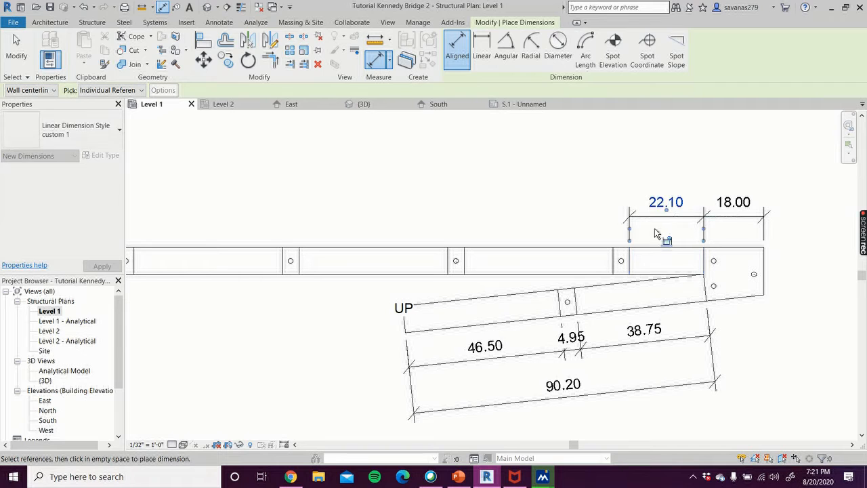
Dimension the width of the pier strip nearest the end slab and the span to the second strip, in line with the deck dimensions
click(628, 263)
click(615, 263)
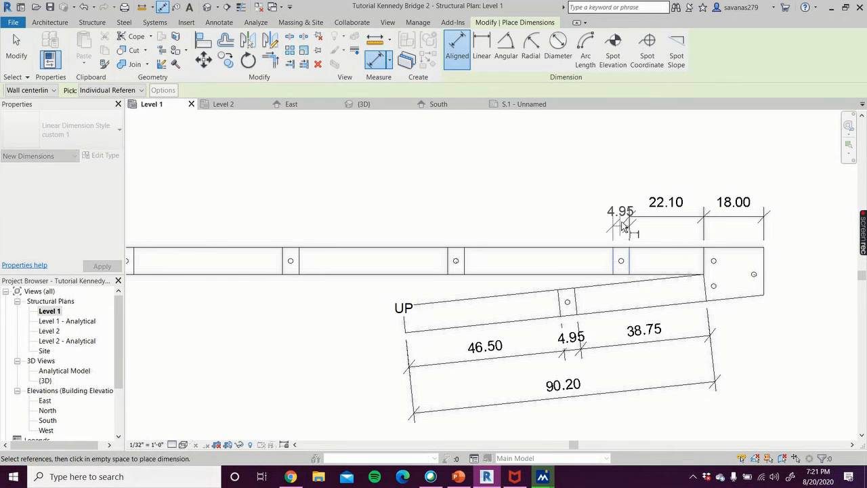
click(624, 221)
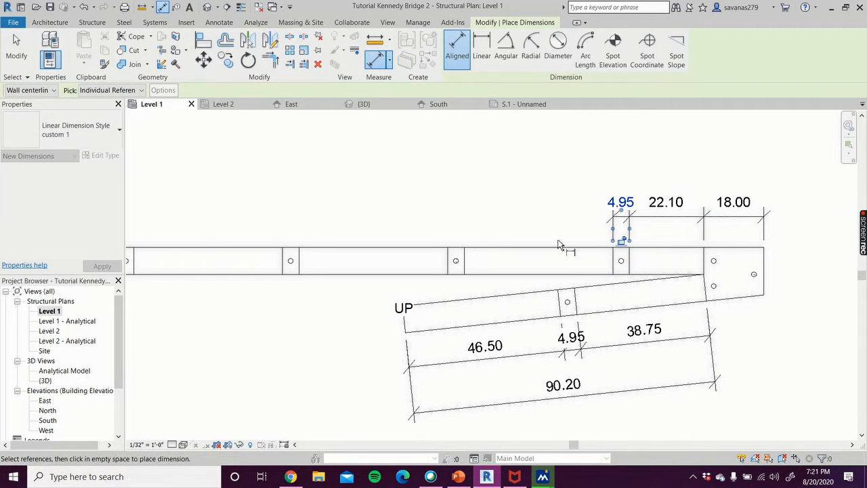
click(609, 266)
click(465, 264)
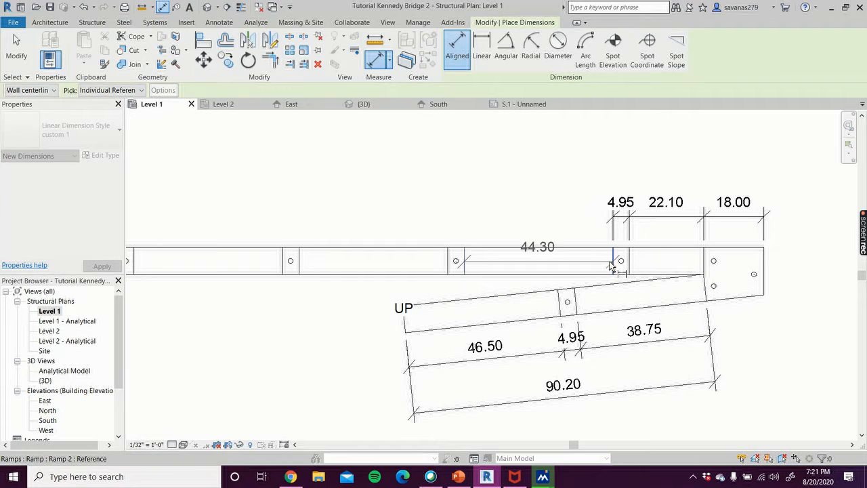
click(547, 217)
Dimension the widths of the second and third pier strips from the end slab, in line with the other deck dimensions
click(448, 268)
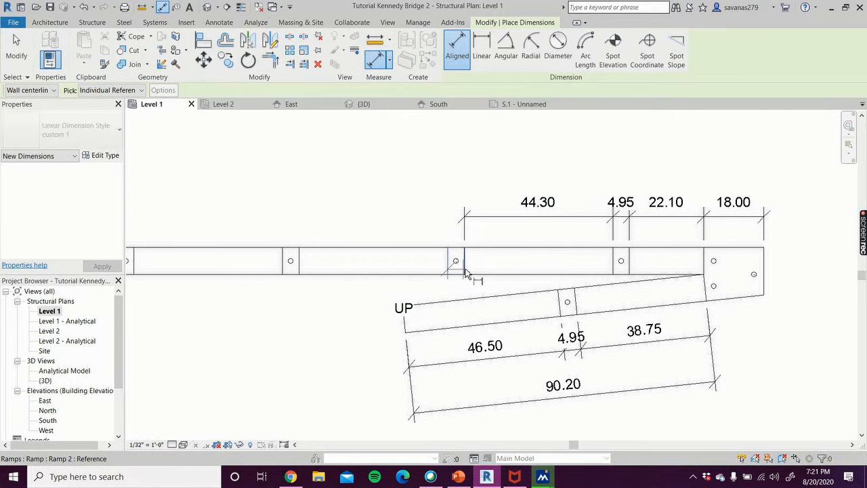
click(464, 264)
click(458, 226)
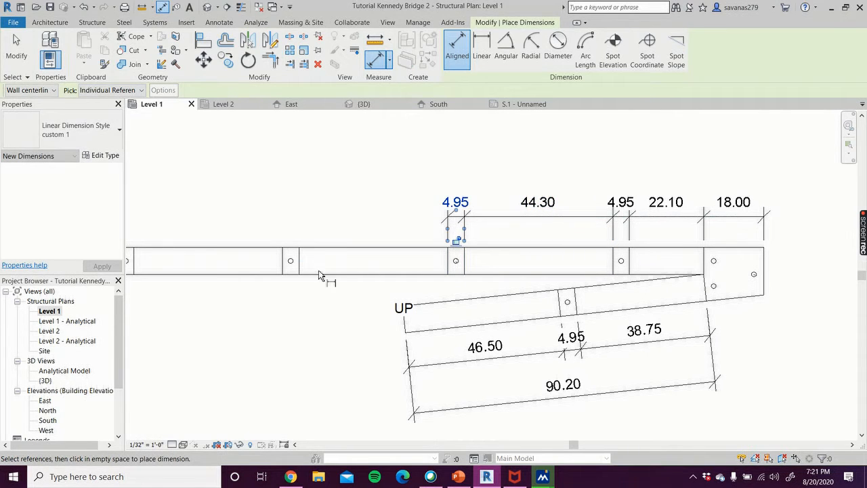
click(284, 267)
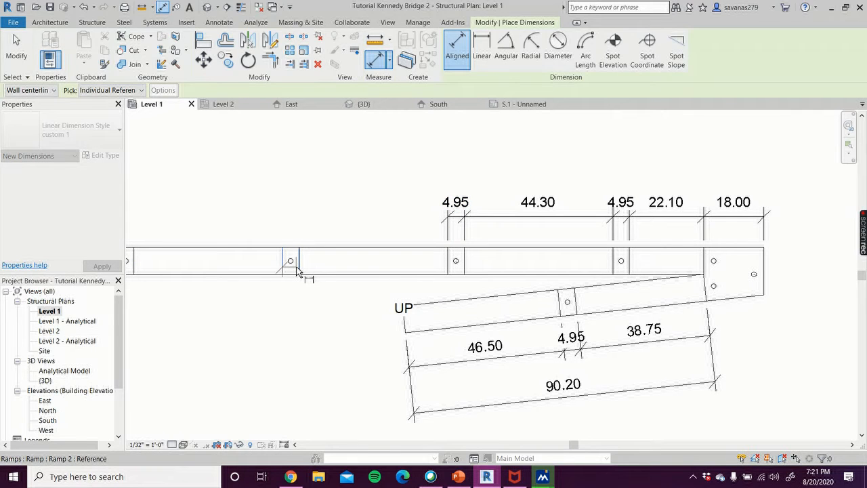
click(299, 269)
click(295, 217)
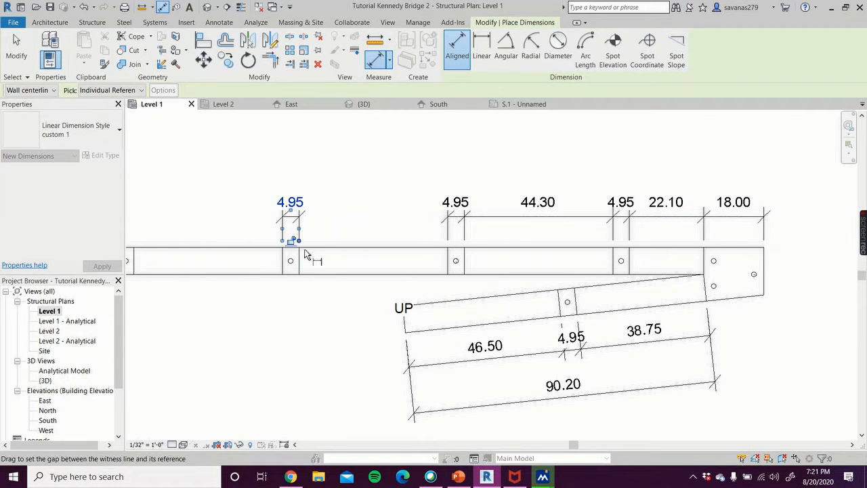
Dimension the spans between the second and third and between the third and fourth pier strips, in line above the deck
click(446, 270)
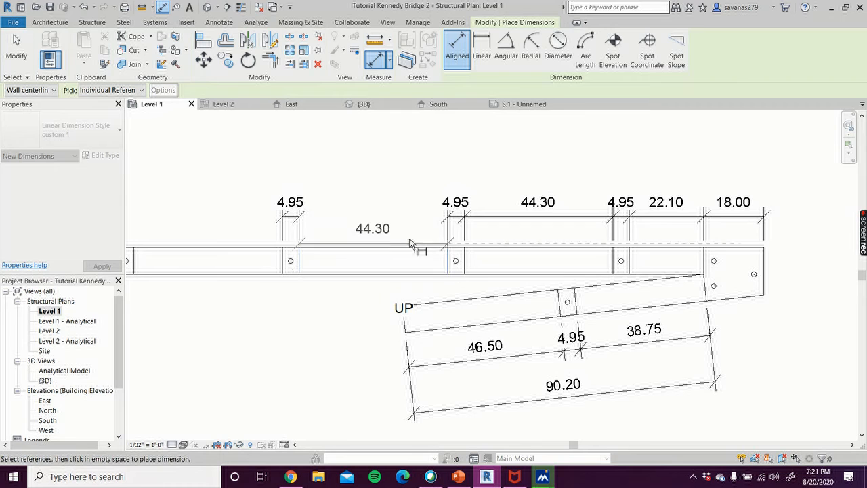
click(380, 219)
scroll(262, 213, down, 2)
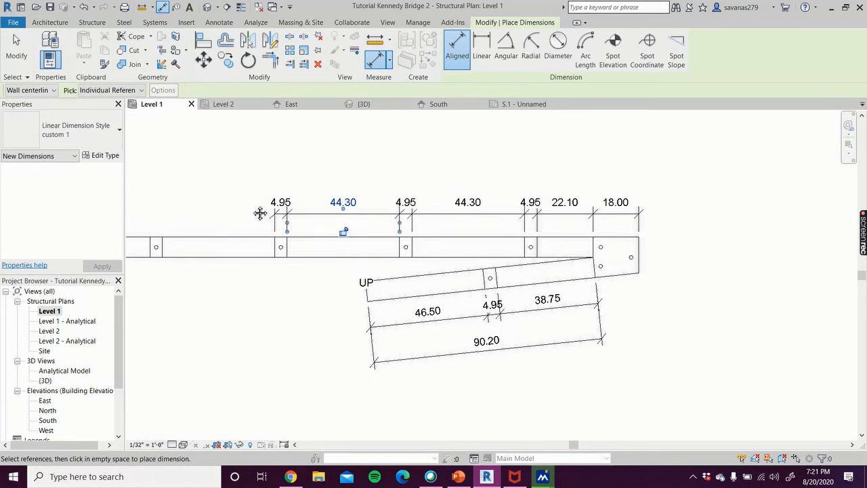
scroll(361, 305, up, 1)
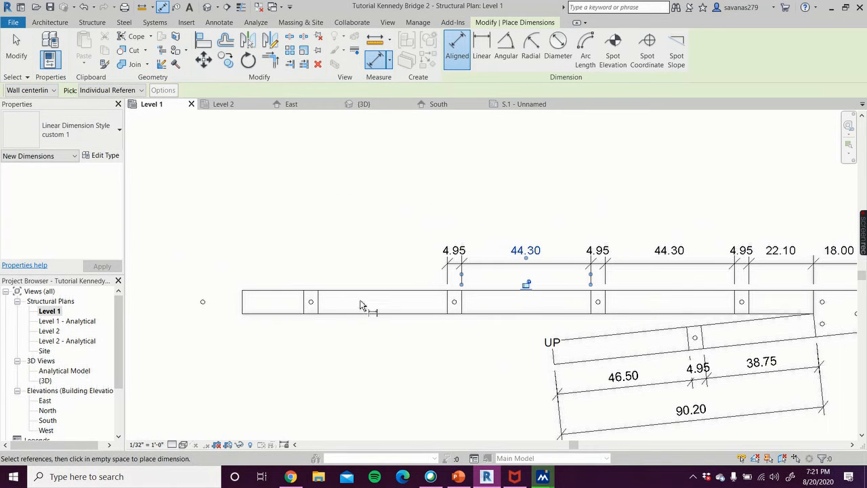
click(321, 308)
click(447, 308)
click(394, 265)
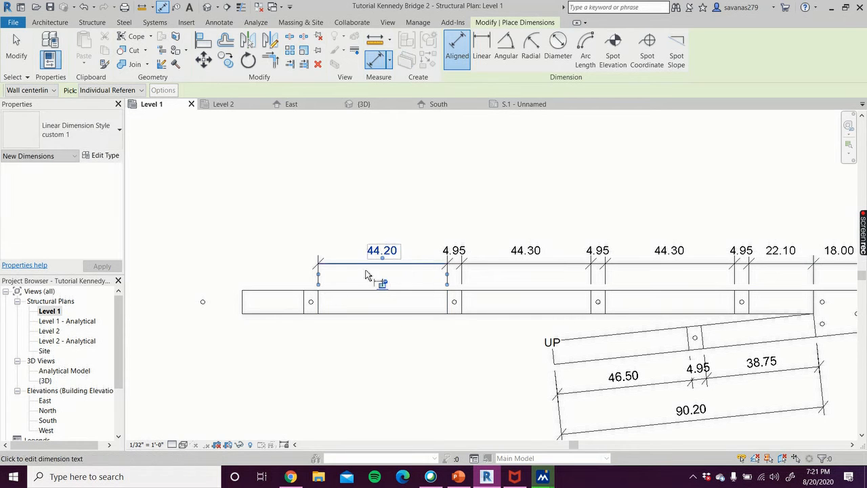
Complete the deck's dimension line with the fourth pier strip's width and the segment to the far deck end
click(305, 307)
click(306, 308)
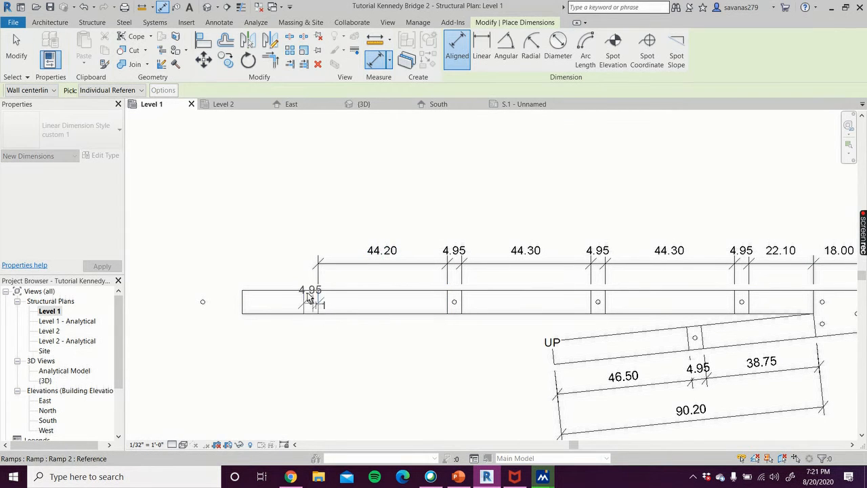
click(310, 269)
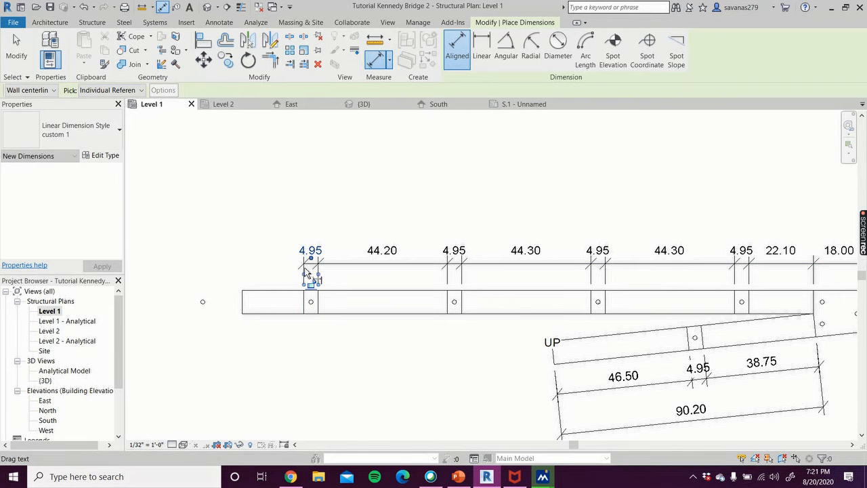
click(306, 310)
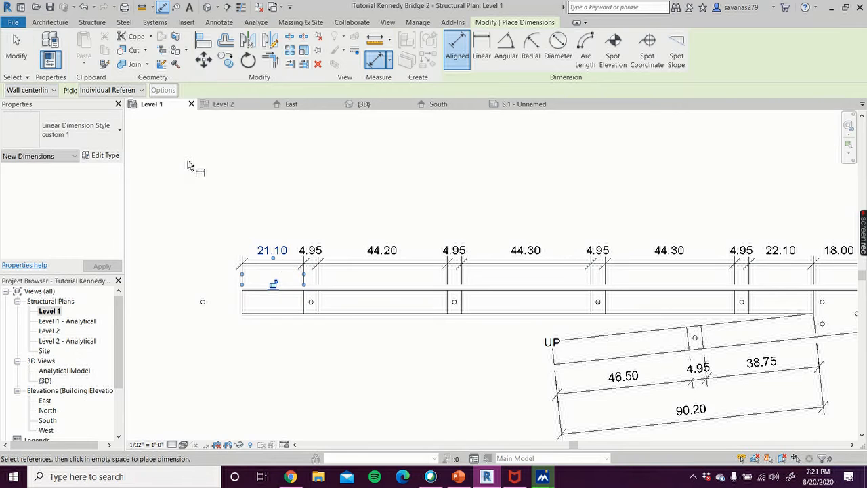
scroll(191, 164, down, 2)
click(15, 49)
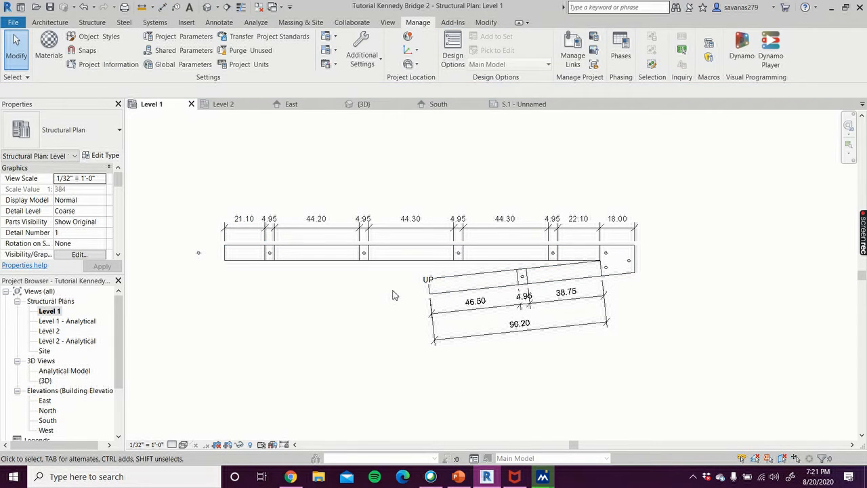
Add an angular dimension between the sloped ramp's upper edge and the main deck's lower edge, near the ramp's UP end
scroll(522, 244, up, 3)
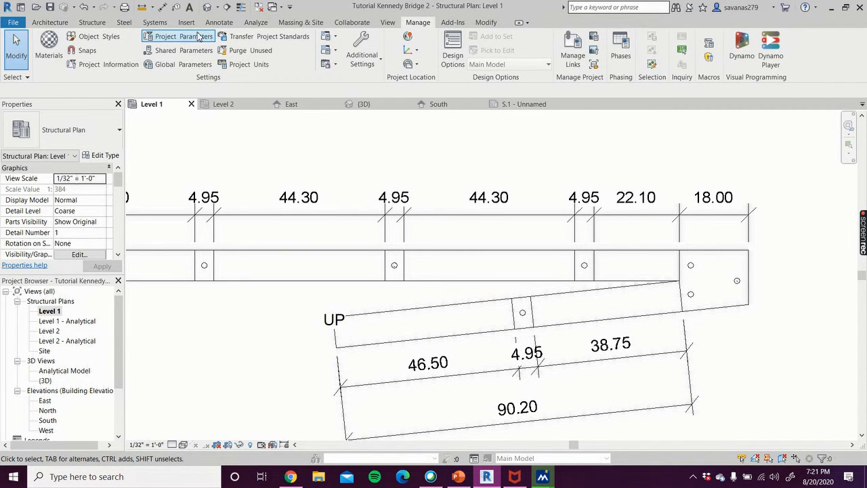
click(218, 24)
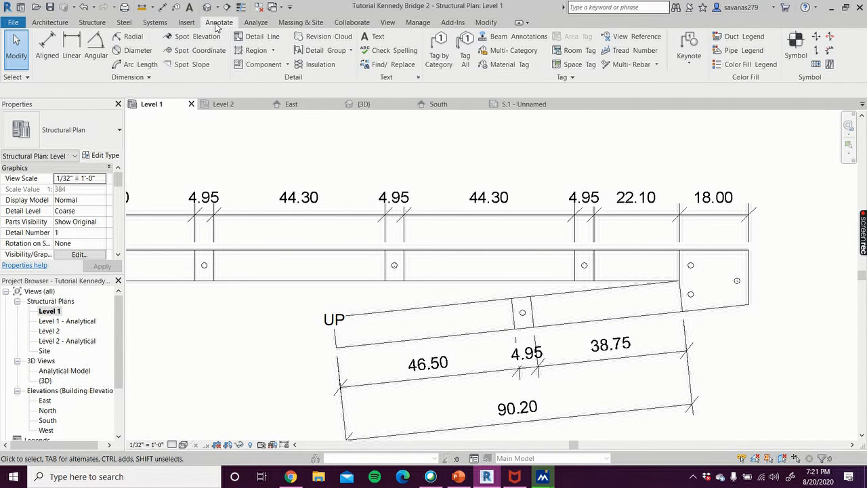
click(95, 47)
click(378, 303)
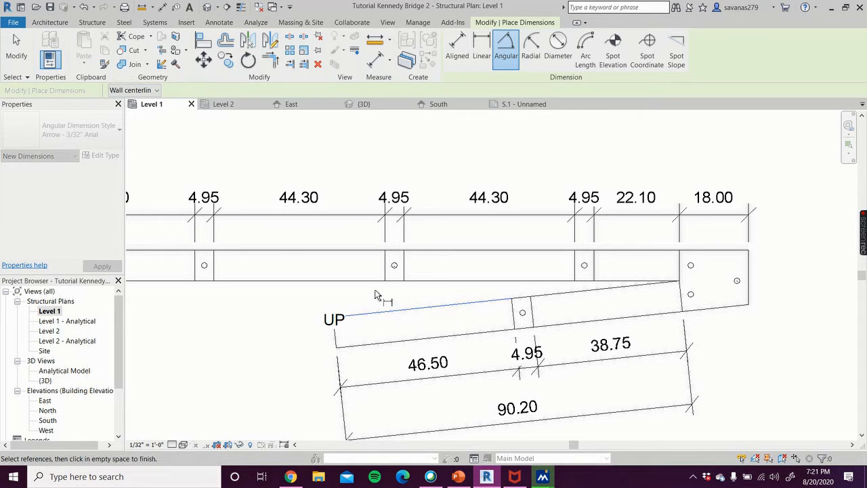
click(461, 279)
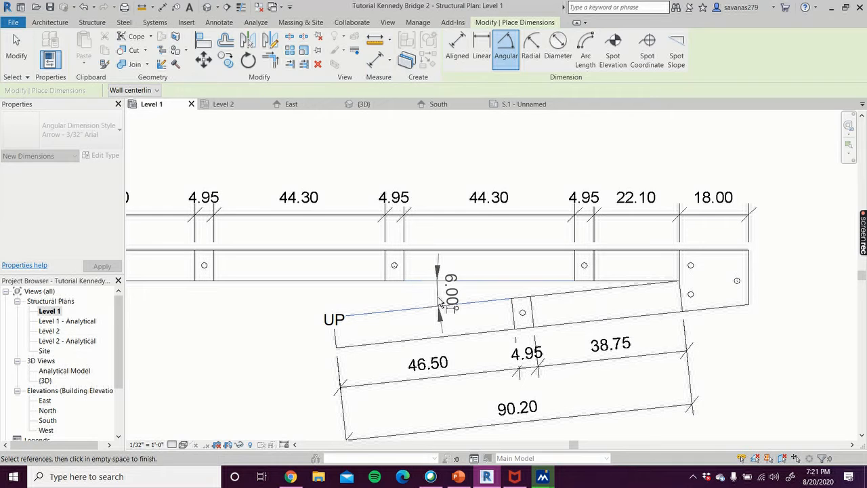
click(439, 303)
scroll(216, 328, down, 2)
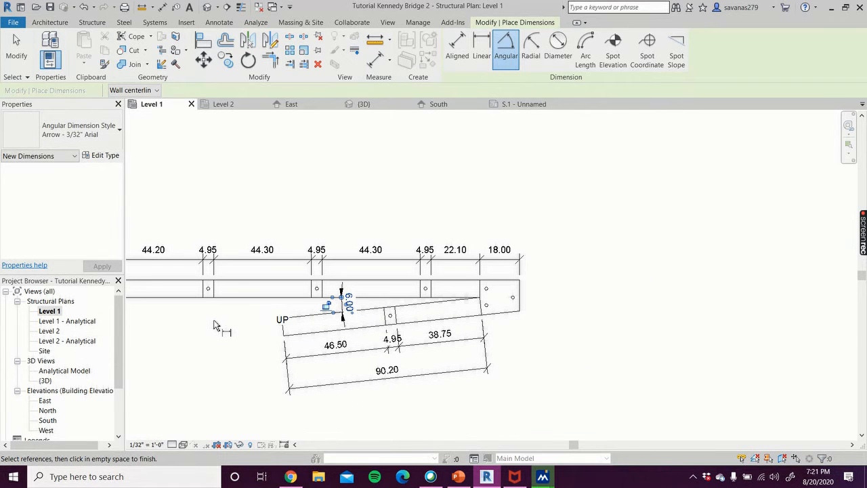
middle_drag(229, 327, 424, 324)
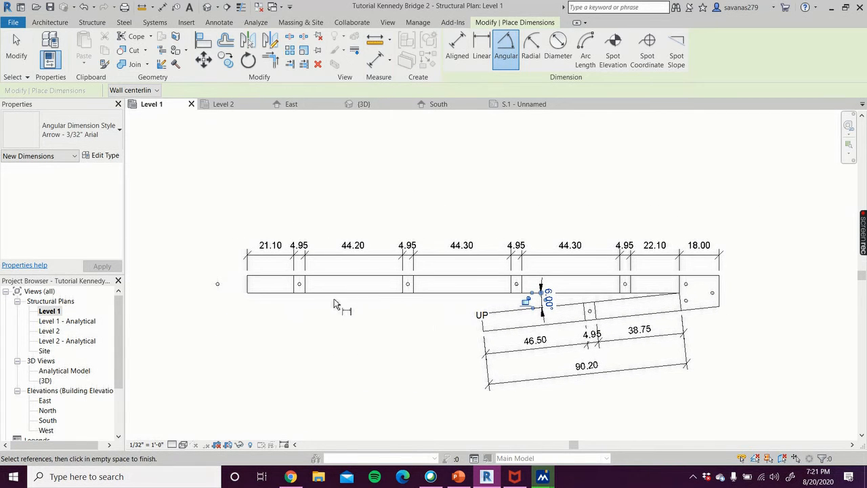
Add a diameter dimension to the end slab's round column nearest the ramp joint, placed beside the column
scroll(793, 329, down, 1)
scroll(768, 294, up, 6)
scroll(619, 353, down, 2)
scroll(654, 362, up, 2)
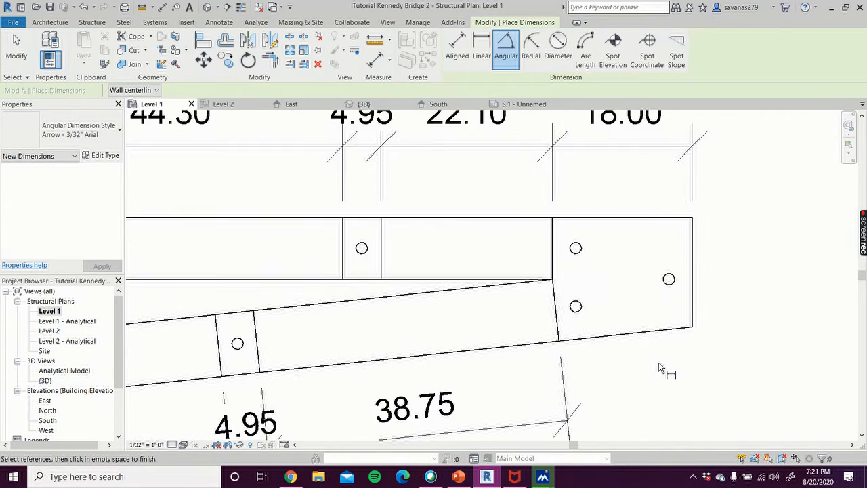
scroll(661, 366, up, 1)
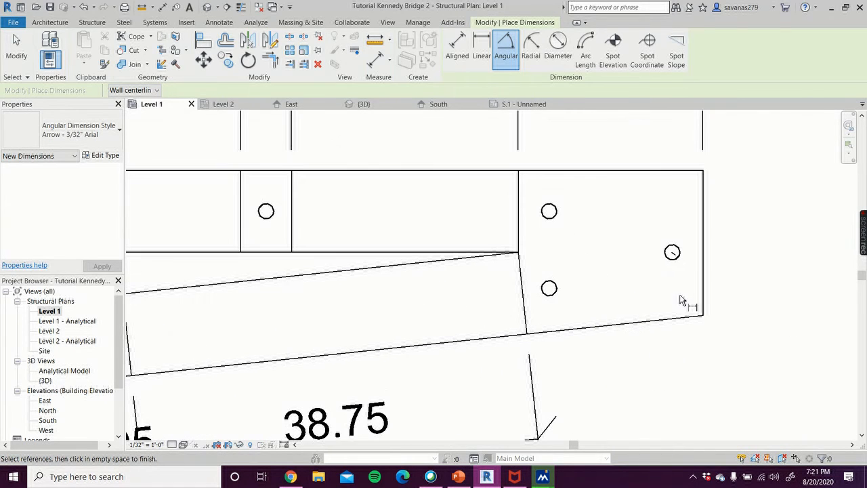
click(552, 291)
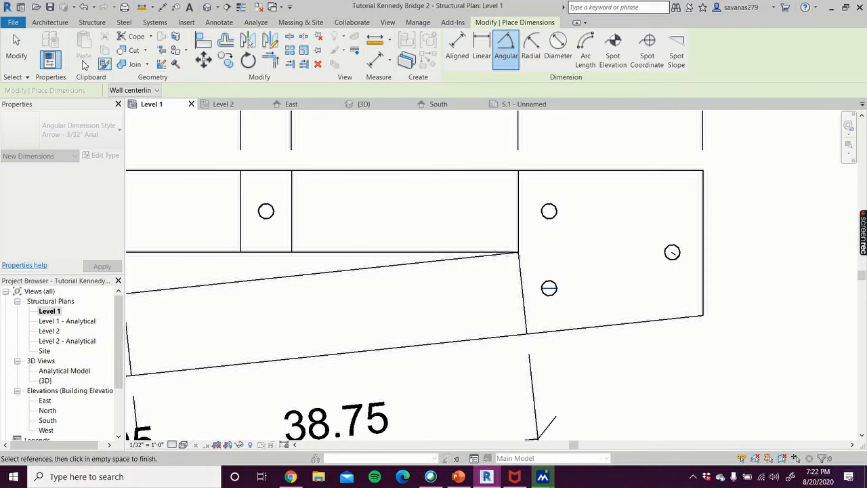
key(Escape)
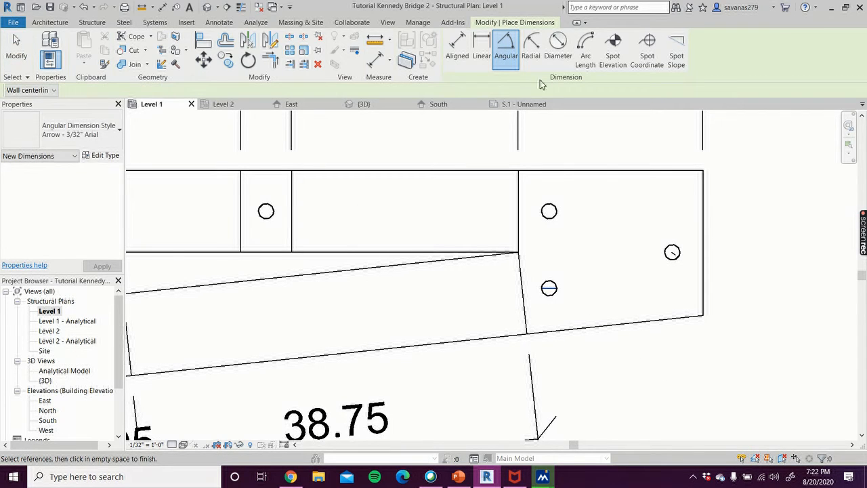
click(558, 45)
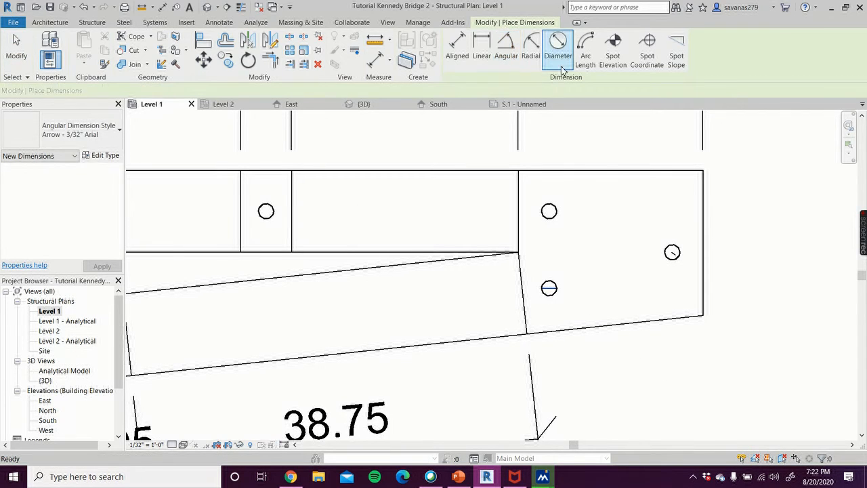
click(550, 297)
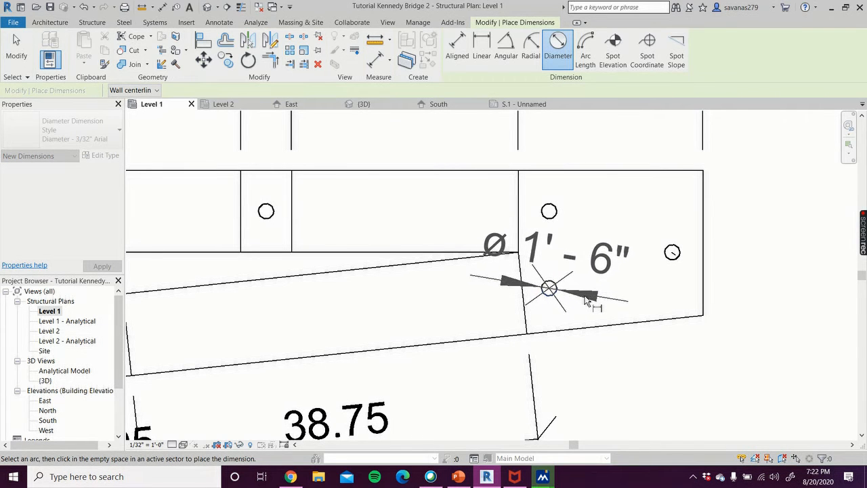
click(587, 302)
scroll(587, 300, down, 1)
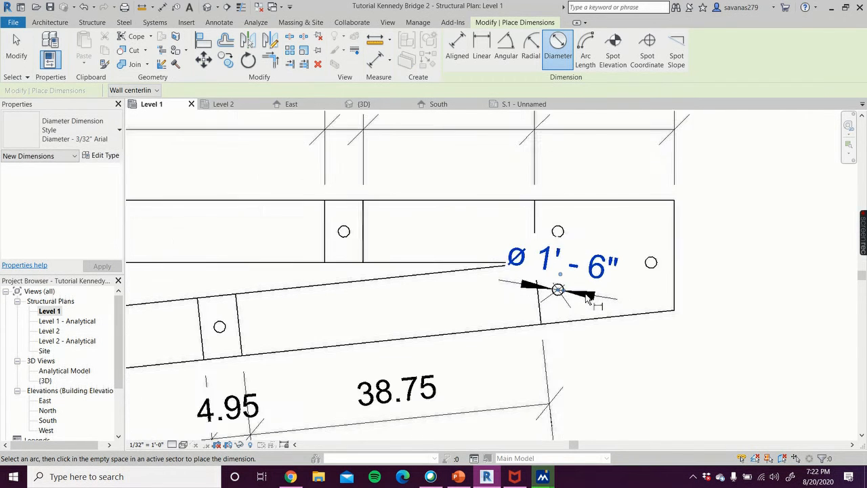
Delete the diameter dimension on the end slab's round column nearest the ramp joint
scroll(596, 304, down, 2)
scroll(629, 329, up, 2)
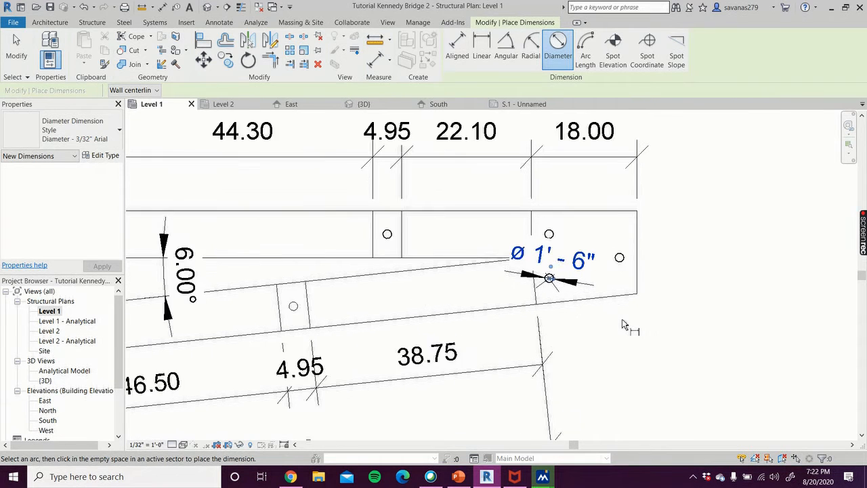
click(17, 49)
click(586, 271)
key(Delete)
Add a diameter dimension to the round column in the deck's first pier strip
scroll(602, 297, down, 2)
middle_drag(620, 358, 741, 349)
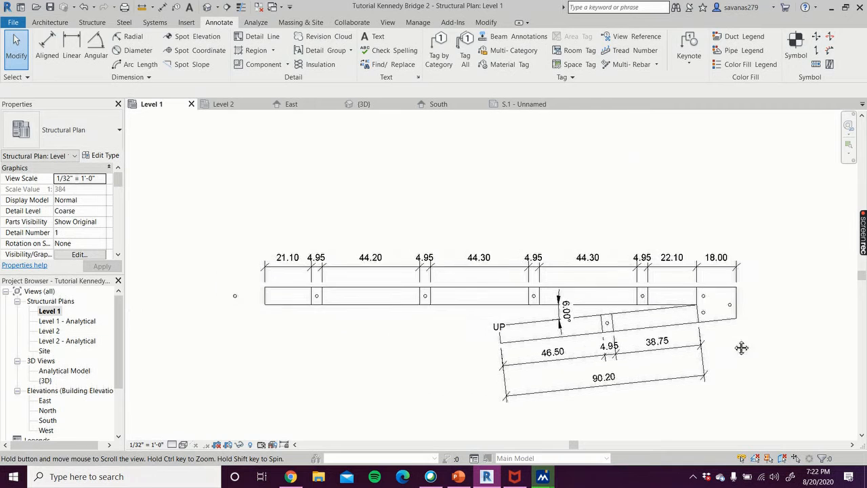
scroll(196, 304, up, 2)
scroll(196, 305, up, 1)
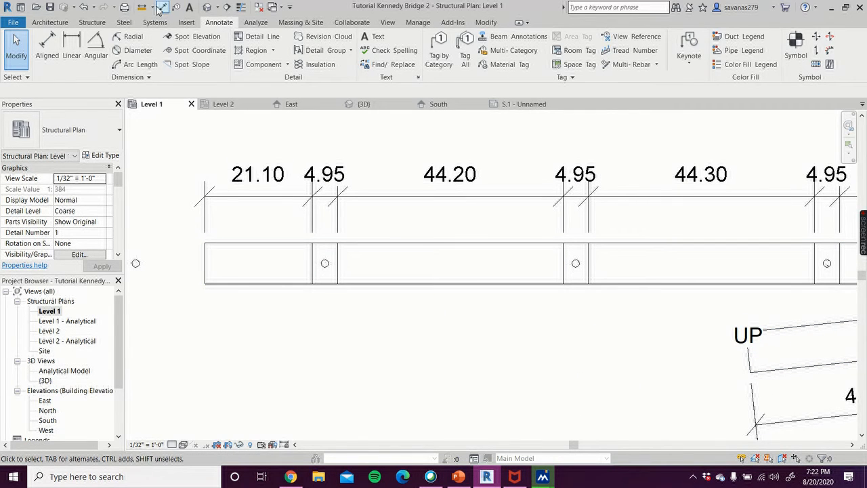
click(139, 50)
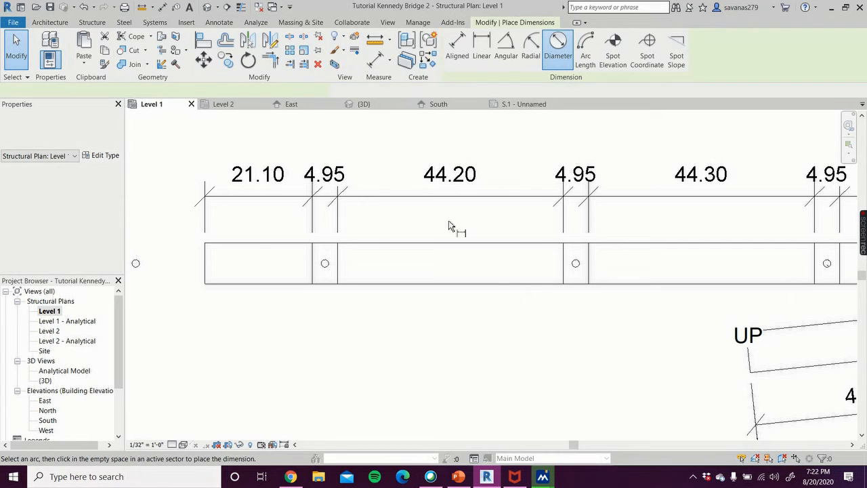
click(328, 265)
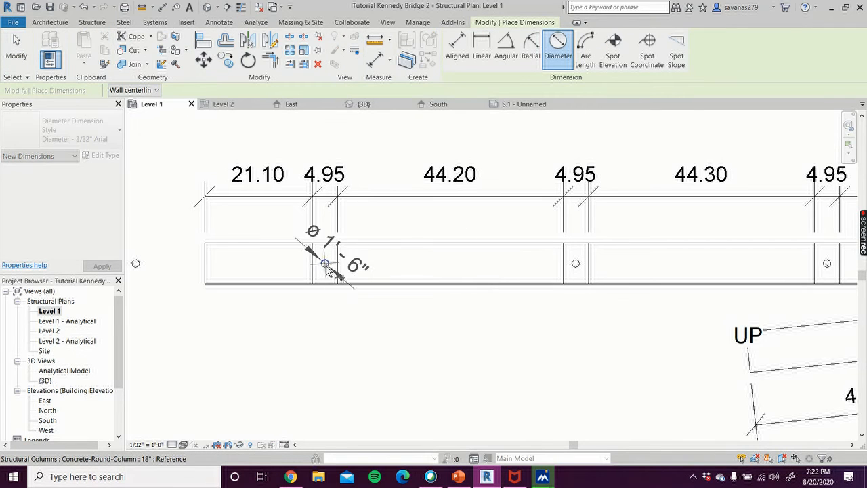
click(369, 269)
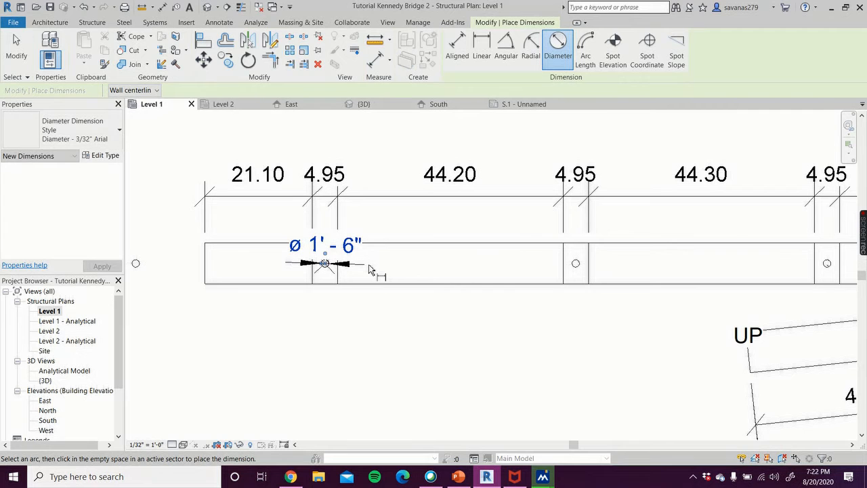
click(15, 42)
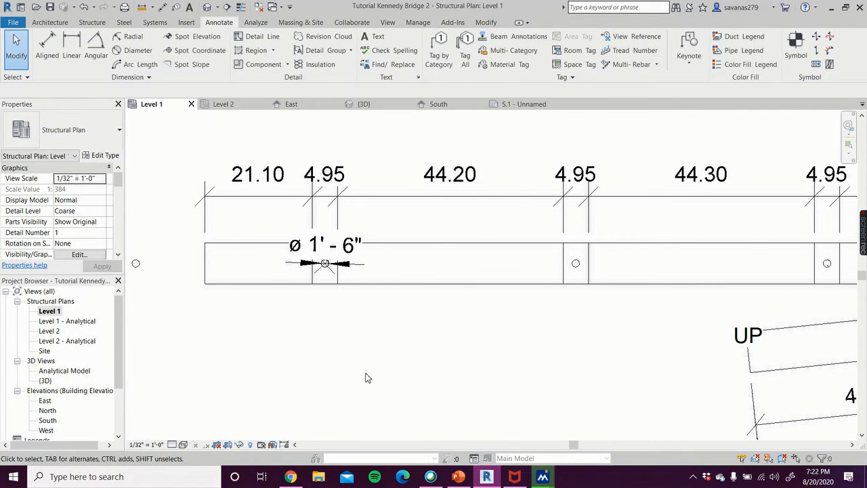
Move the first column's diameter text above the deck and to the right of the first pier strip, keeping its leader
scroll(365, 378, down, 2)
scroll(378, 348, up, 3)
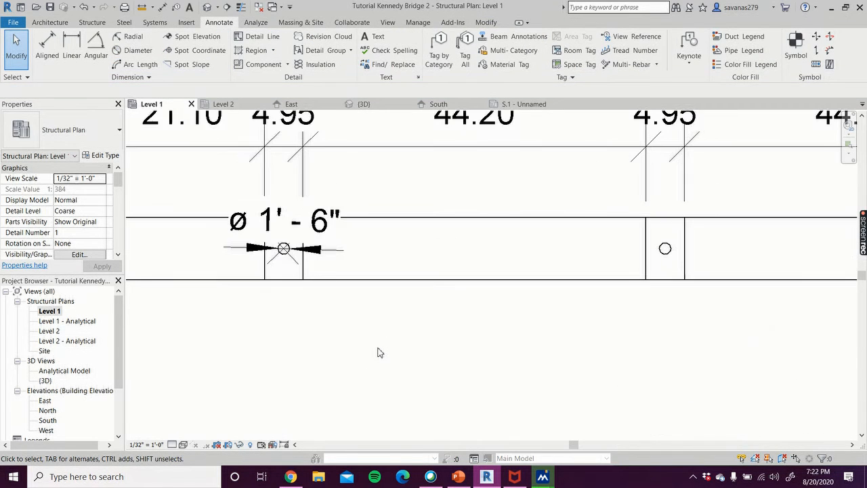
click(325, 242)
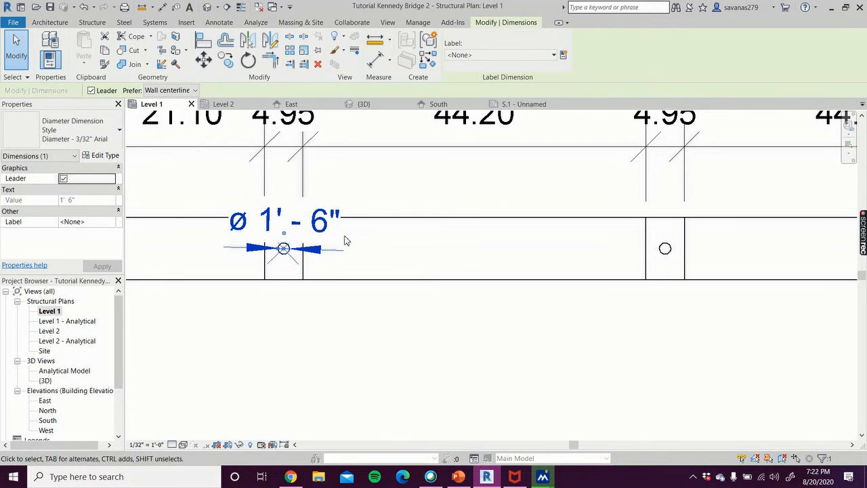
scroll(283, 238, up, 3)
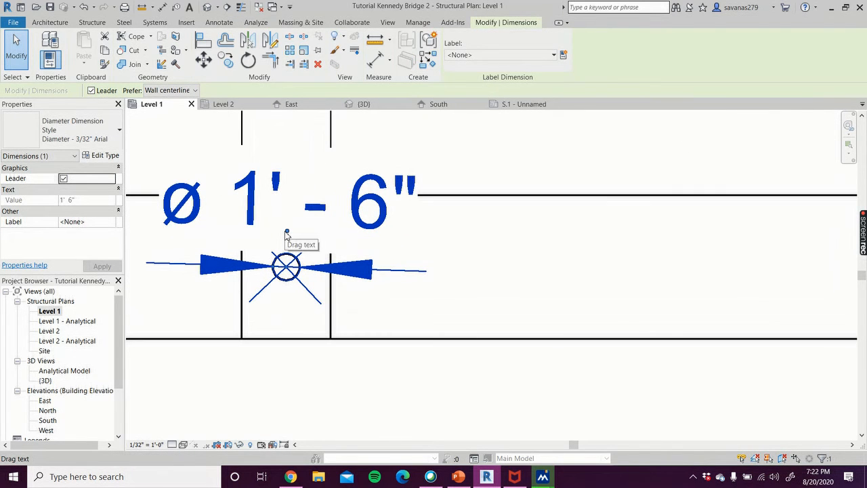
drag(287, 232, 382, 170)
scroll(383, 169, down, 4)
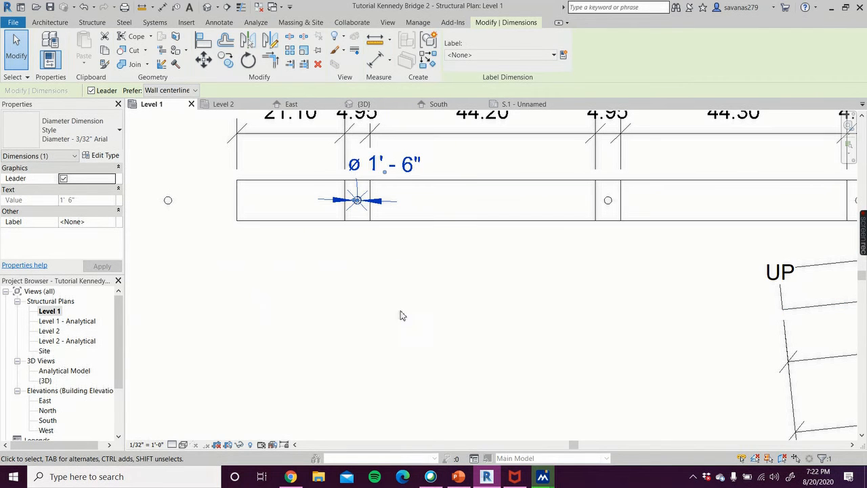
scroll(393, 236, up, 2)
scroll(393, 236, up, 1)
scroll(409, 145, down, 2)
middle_drag(411, 147, 374, 229)
scroll(375, 229, up, 1)
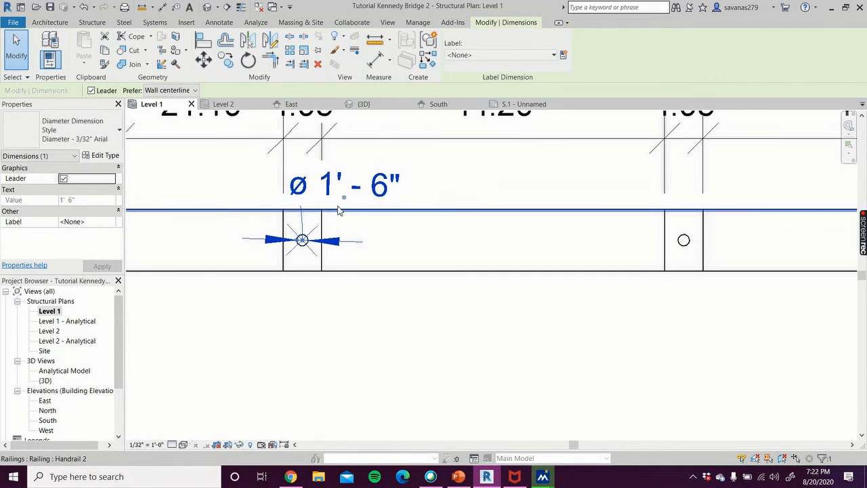
drag(344, 199, 396, 193)
click(408, 320)
scroll(402, 336, down, 2)
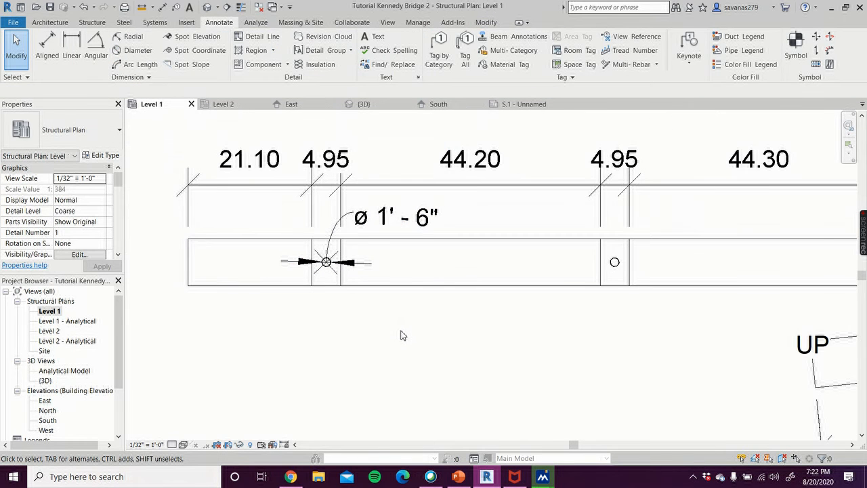
Open sheet S.1 to see the dimensioned Level 1 plan on the titleblock
scroll(404, 341, down, 4)
scroll(416, 356, up, 1)
middle_drag(417, 356, 300, 312)
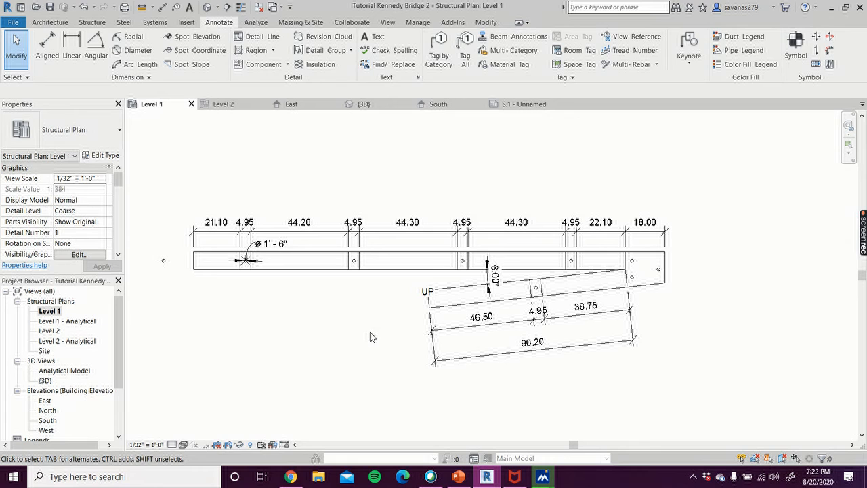
scroll(263, 324, down, 2)
middle_drag(264, 324, 312, 360)
drag(117, 355, 122, 414)
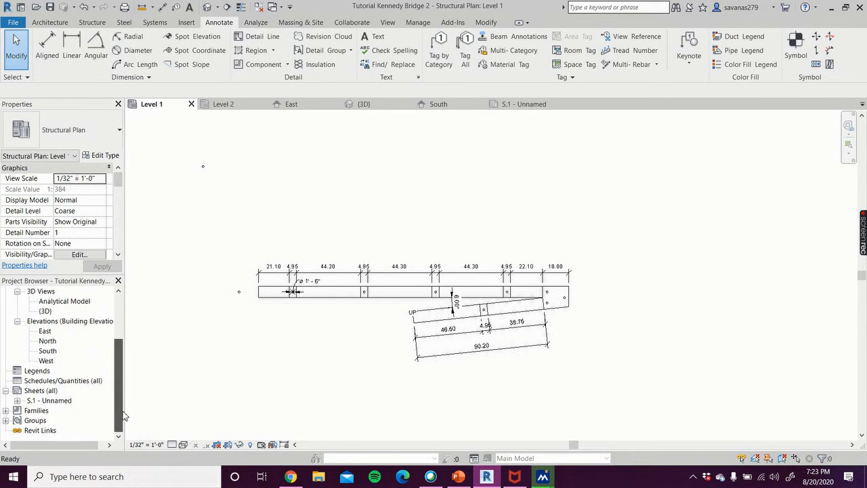
double_click(60, 401)
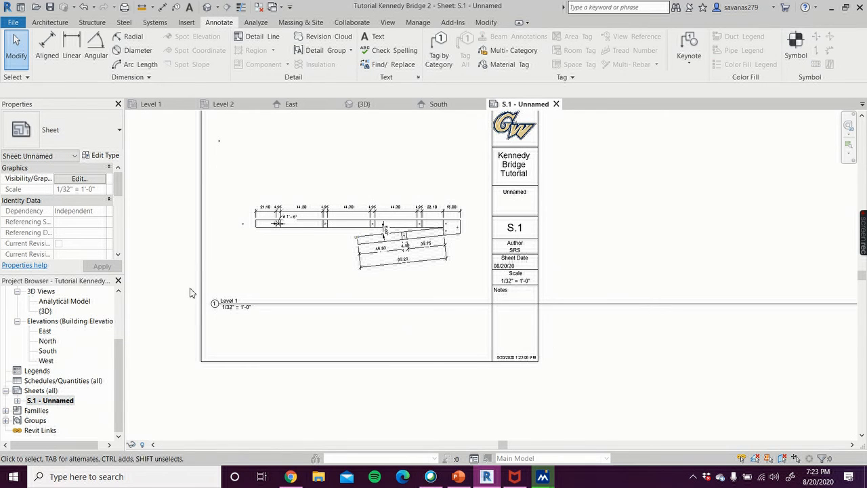
Move the Level 1 viewport slightly down on the sheet
scroll(203, 278, down, 2)
middle_drag(207, 269, 244, 331)
scroll(303, 320, up, 1)
scroll(303, 320, up, 1)
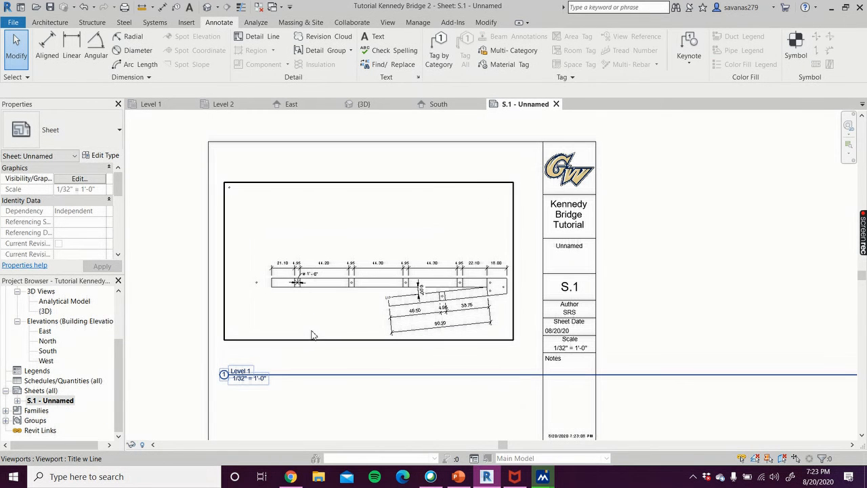
click(314, 333)
mouse_move(316, 335)
mouse_down()
mouse_move(319, 363)
mouse_move(319, 348)
mouse_up()
scroll(363, 398, down, 3)
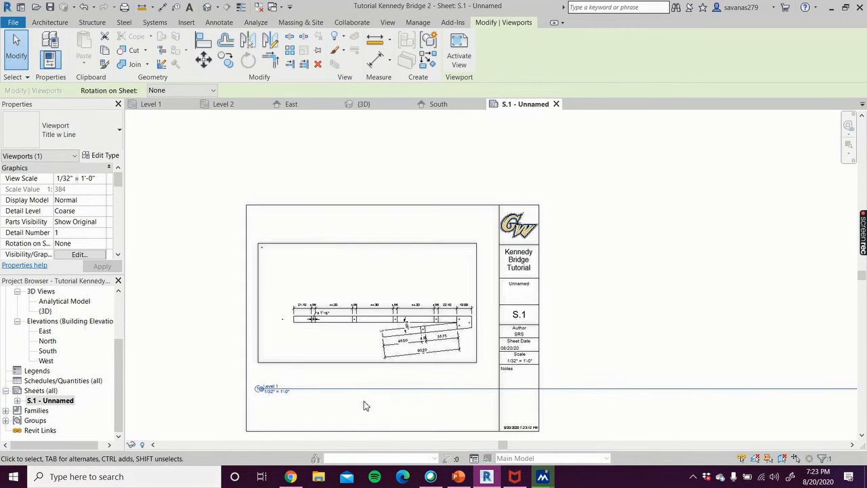
click(546, 340)
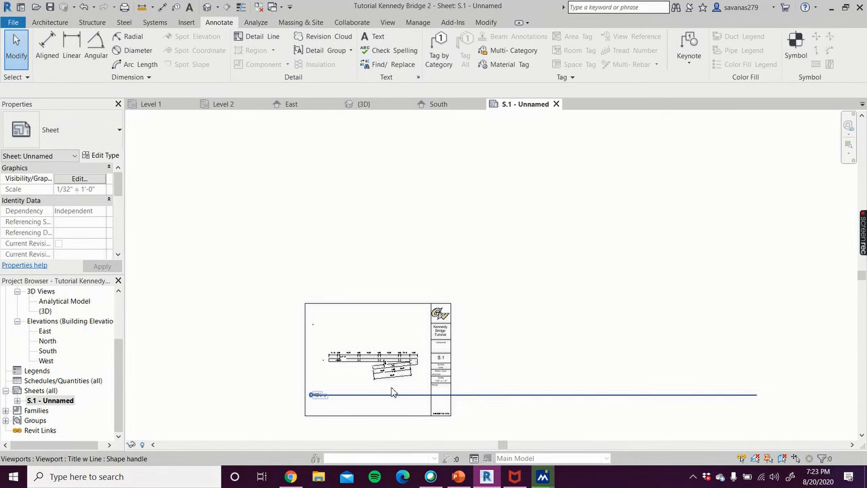
Shorten the Level 1 viewport's title line so it ends near the plan's right edge, inside the sheet's drawing area
click(355, 376)
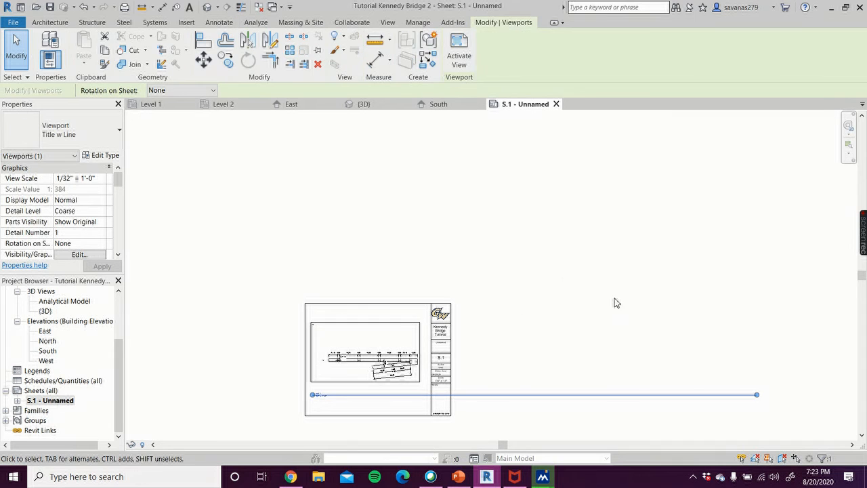
drag(759, 399, 417, 397)
click(504, 410)
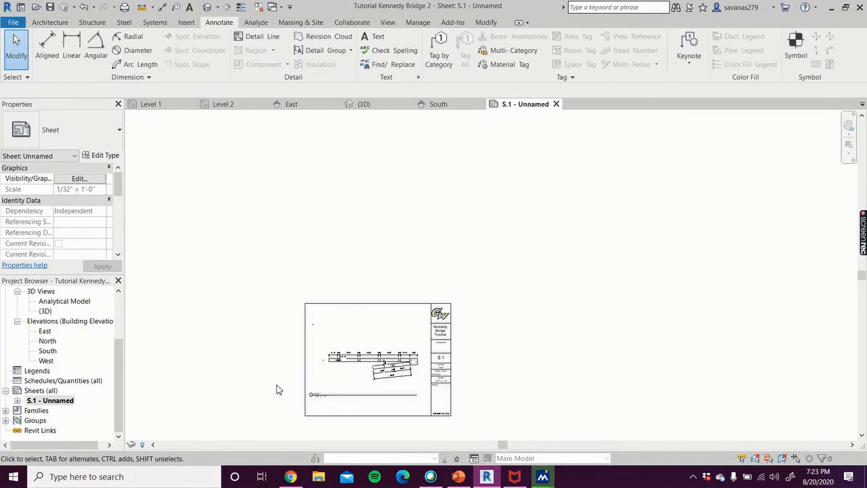
scroll(276, 390, up, 3)
middle_drag(280, 387, 332, 362)
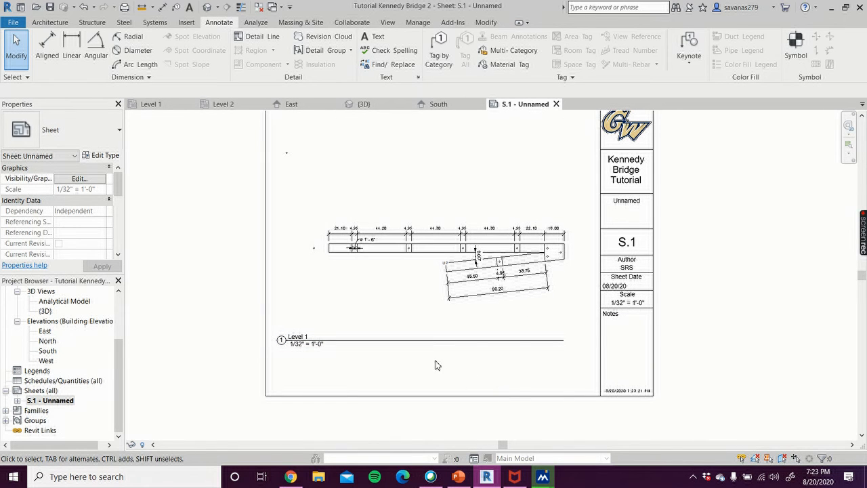
Try to set the titleblock's Sheet Name property to Level 1
scroll(74, 380, up, 3)
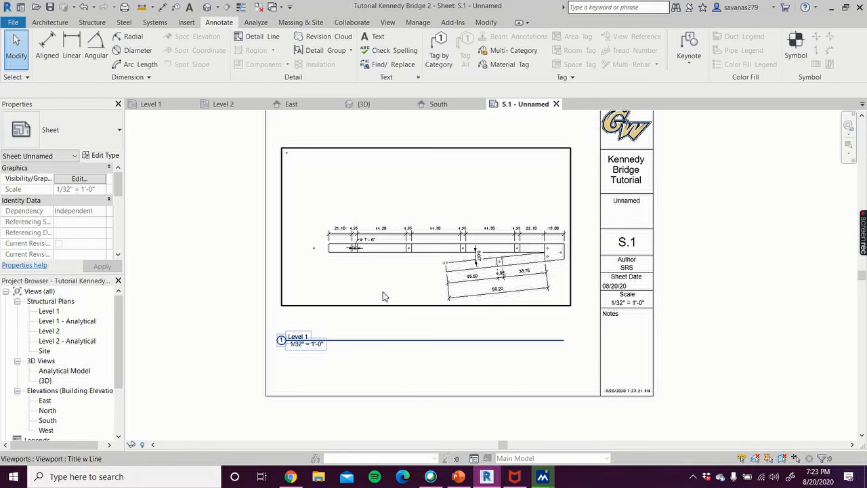
click(621, 209)
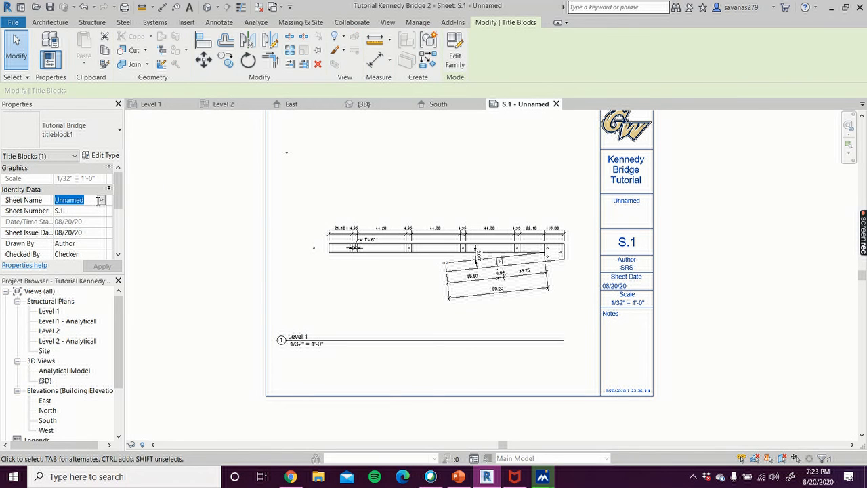
text(el 1)
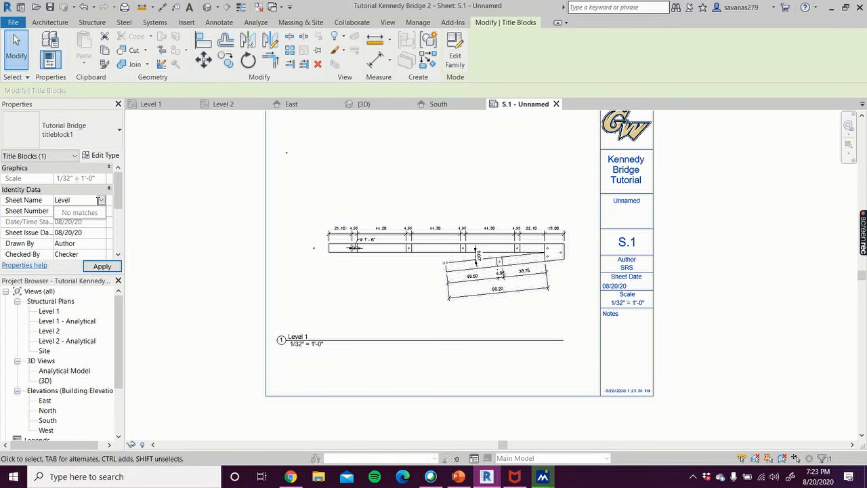
click(91, 267)
click(750, 165)
Replace the sheet name directly in the titleblock on the sheet with Level 1
double_click(631, 202)
drag(647, 205, 602, 205)
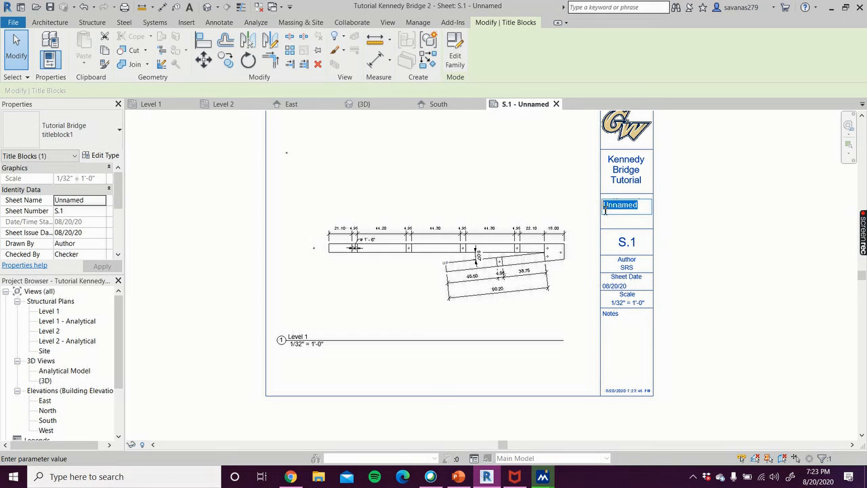
text(Level 1)
click(745, 248)
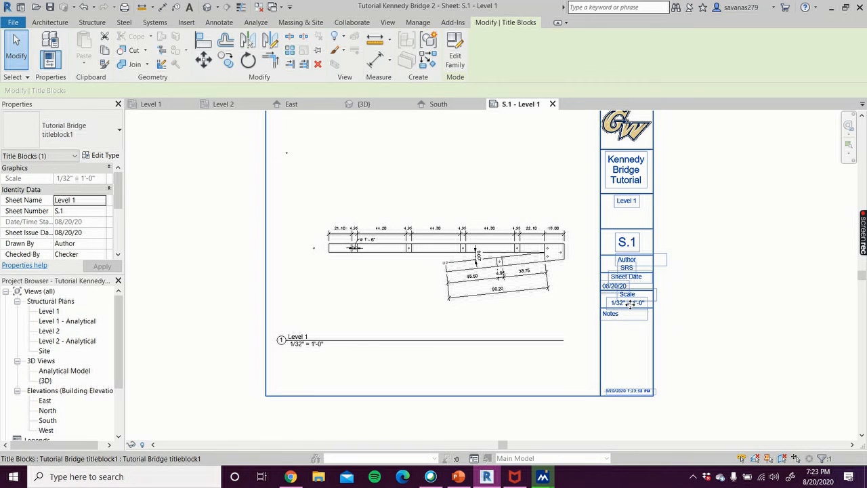
click(779, 306)
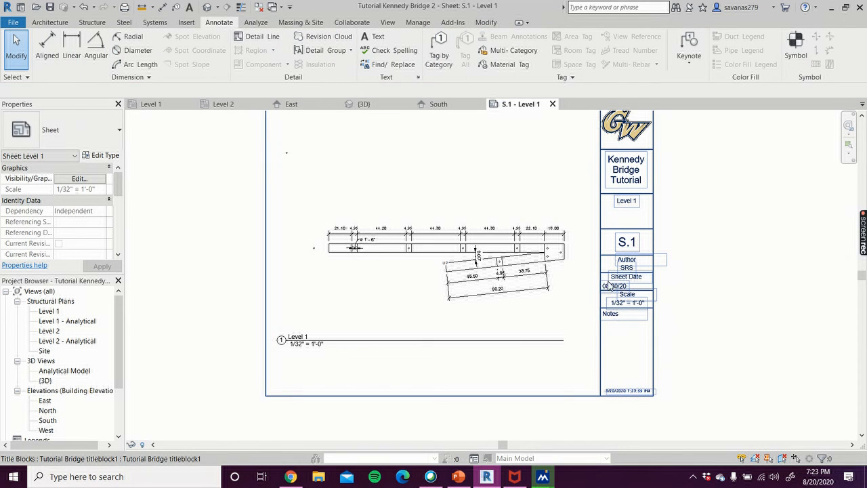
scroll(692, 263, down, 1)
middle_drag(698, 266, 707, 286)
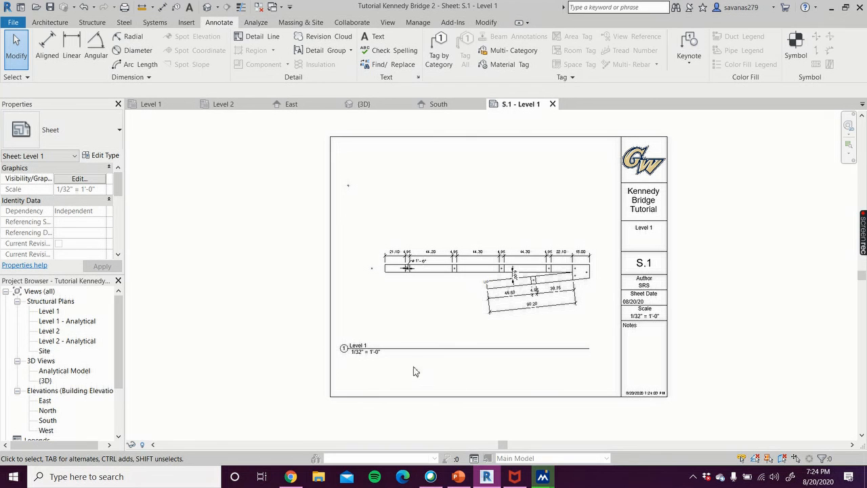